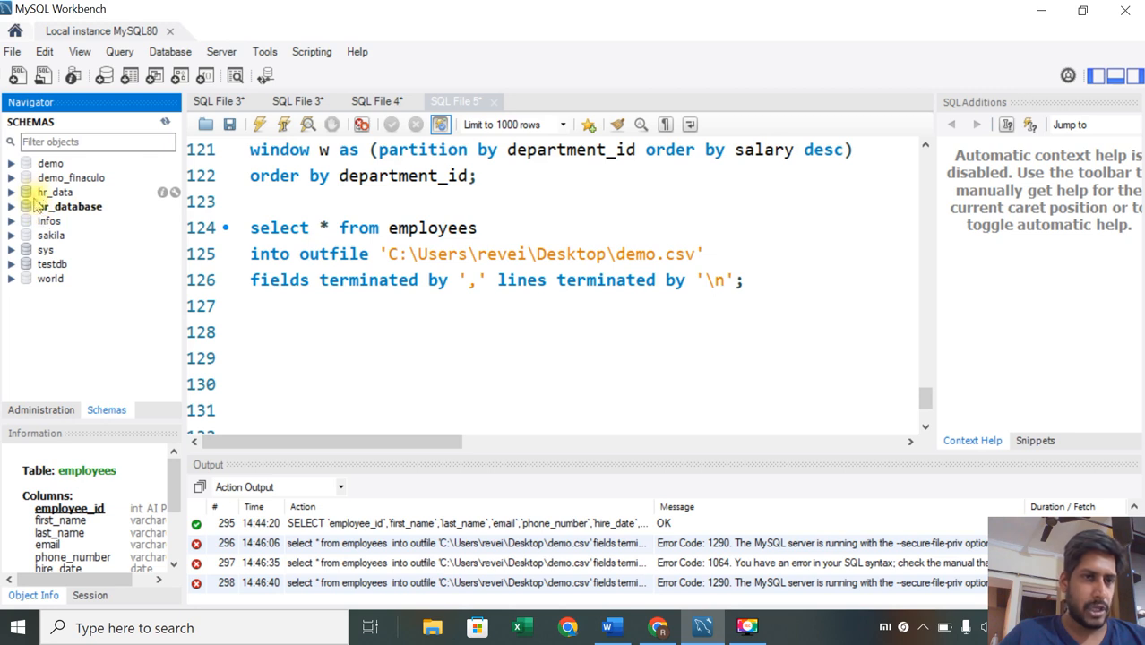
Step: List the tables of the hr_database schema and open the server's Data Export page
left_click(164, 120)
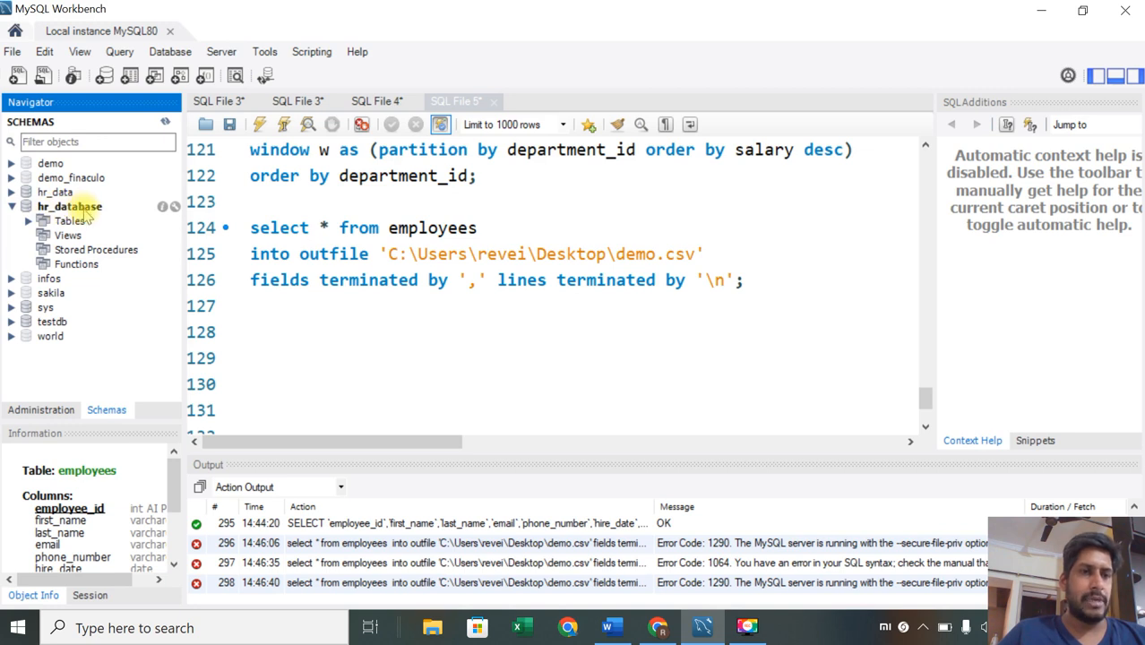
left_click(29, 221)
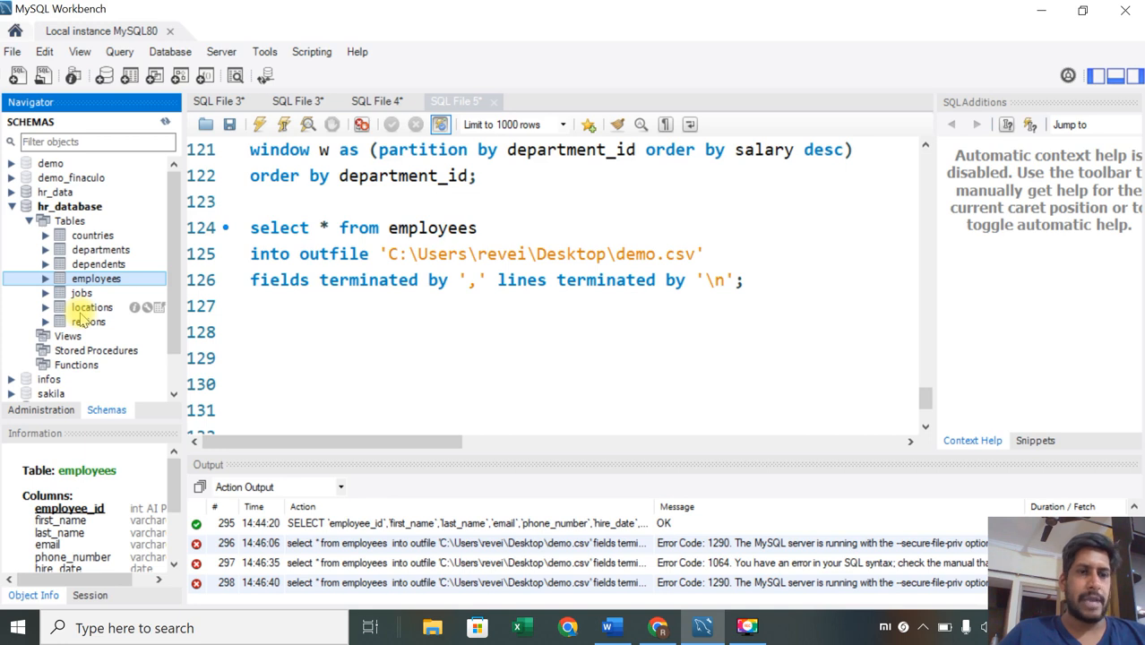
left_click(221, 56)
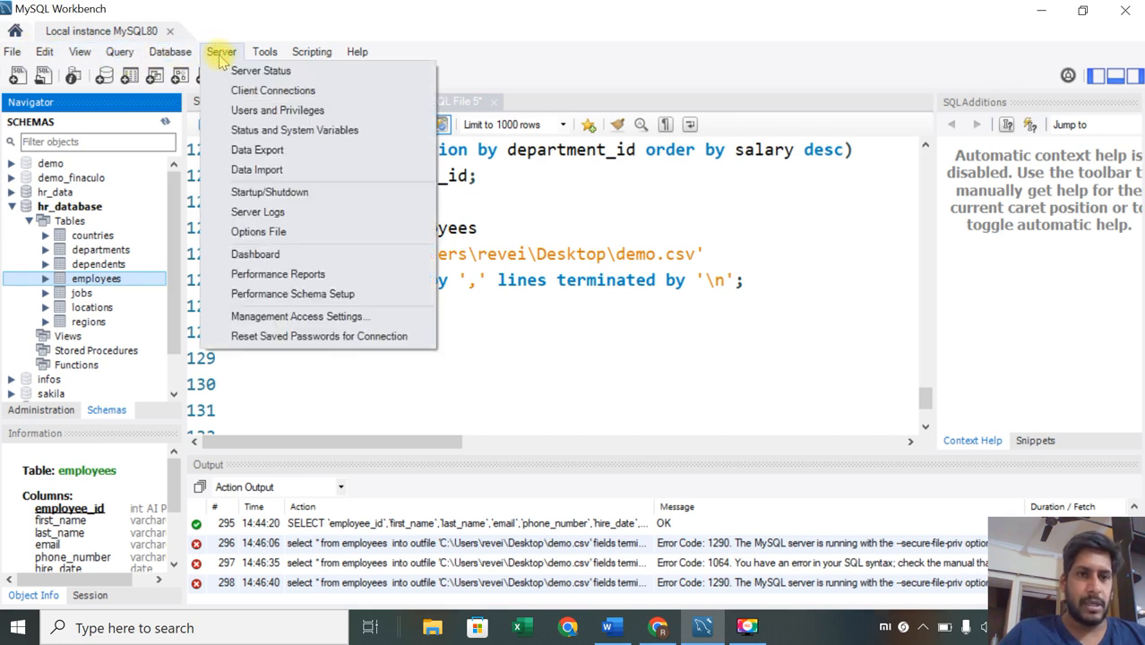
left_click(270, 152)
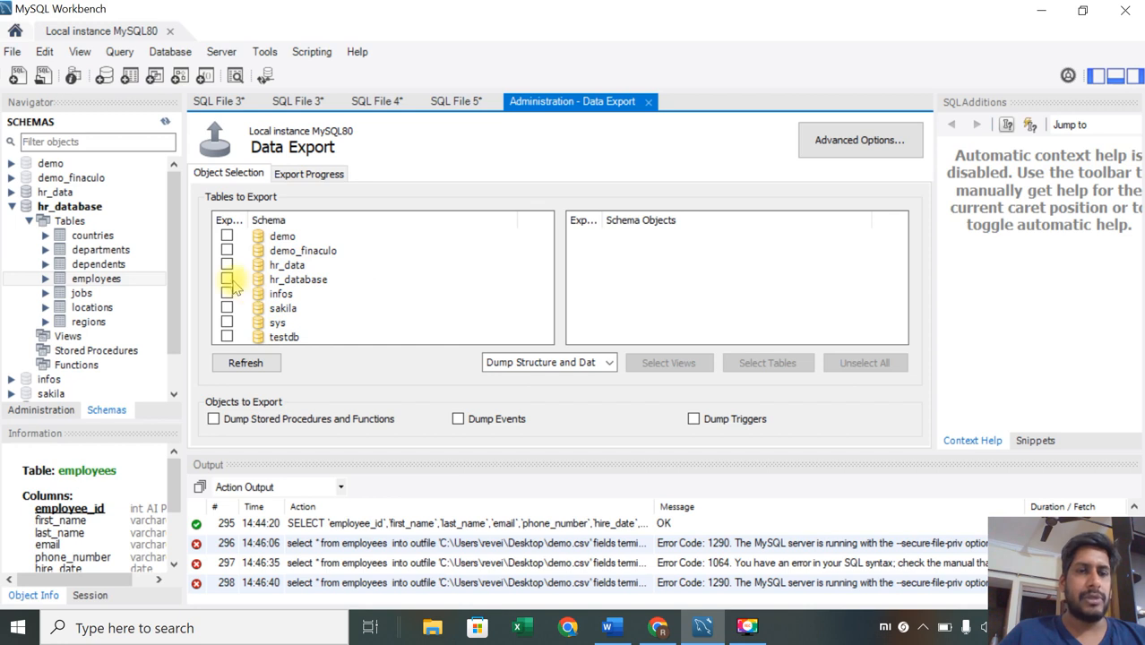
left_click(275, 238)
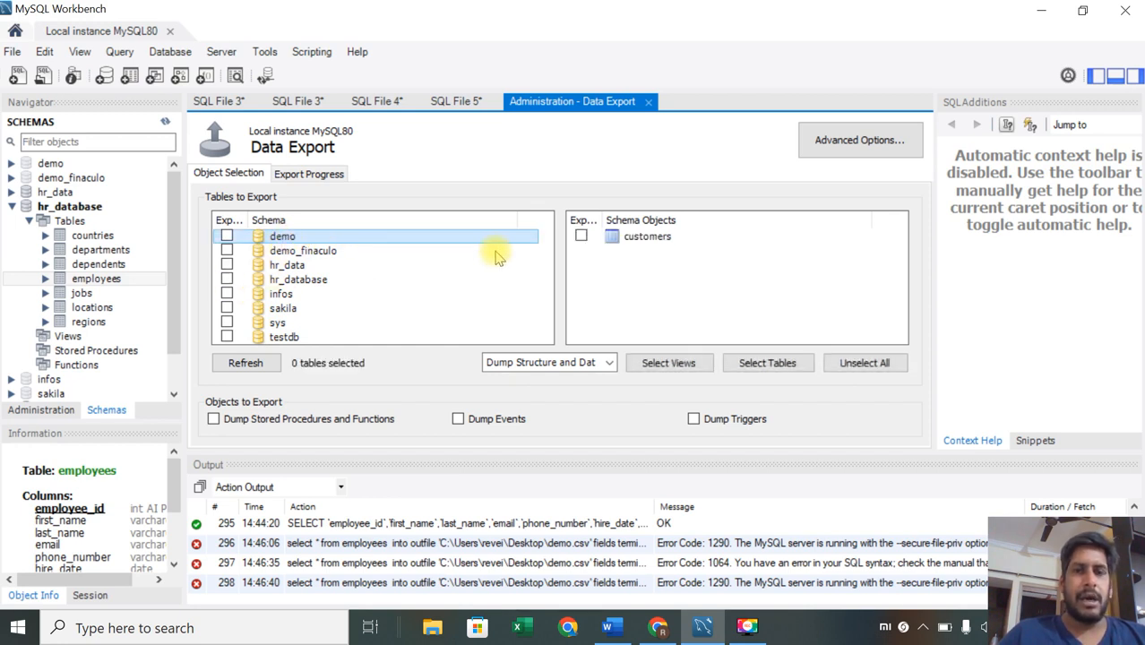
left_click(582, 236)
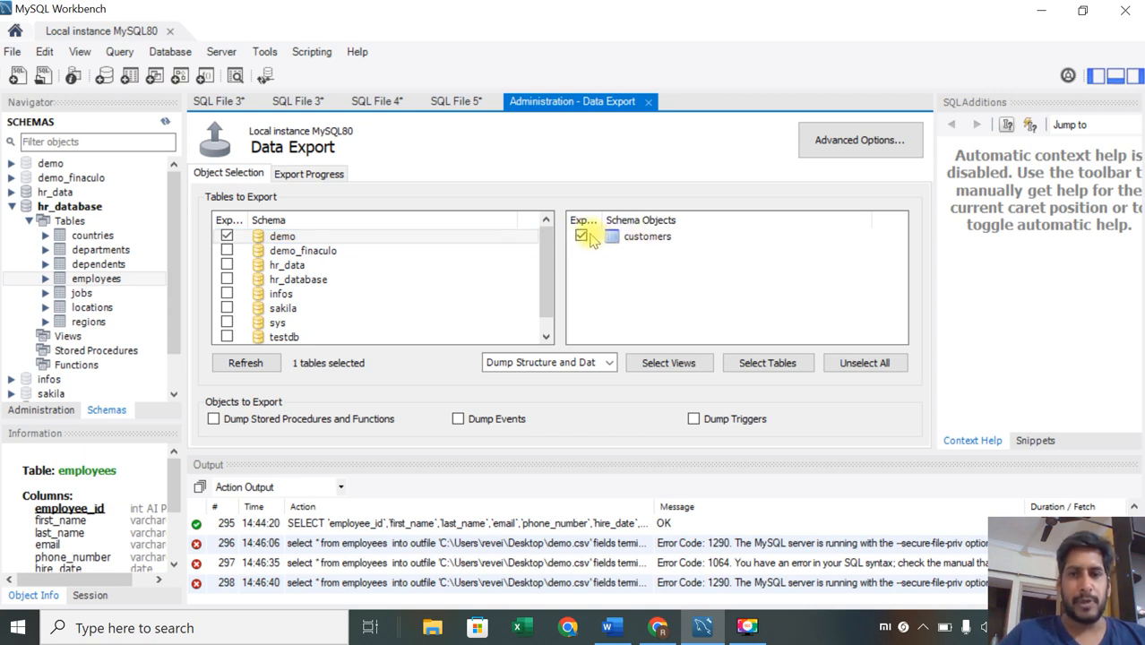
left_click(582, 236)
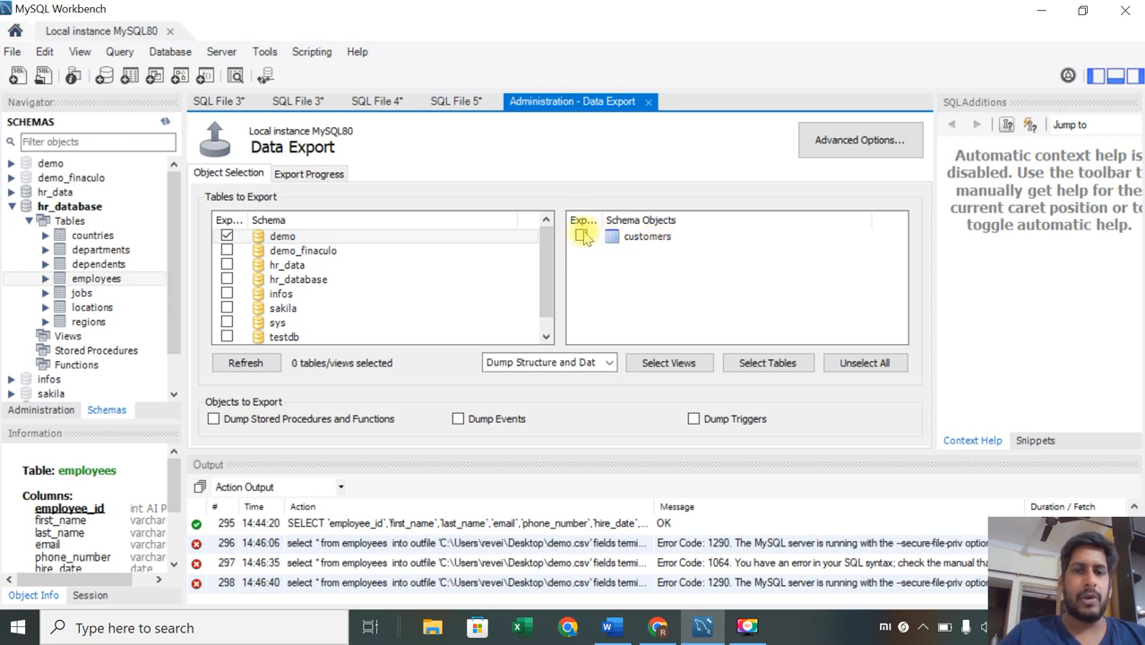
left_click(227, 236)
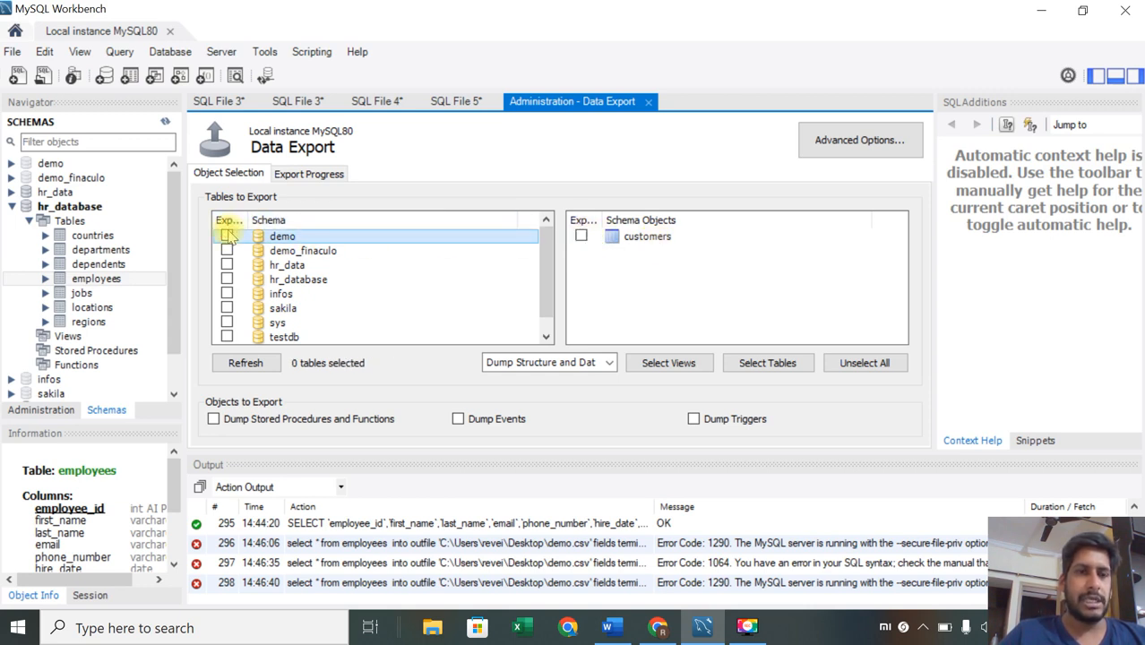
Step: Select the hr_database schema with all its tables for export, using the Dump Structure and Data option
left_click(305, 281)
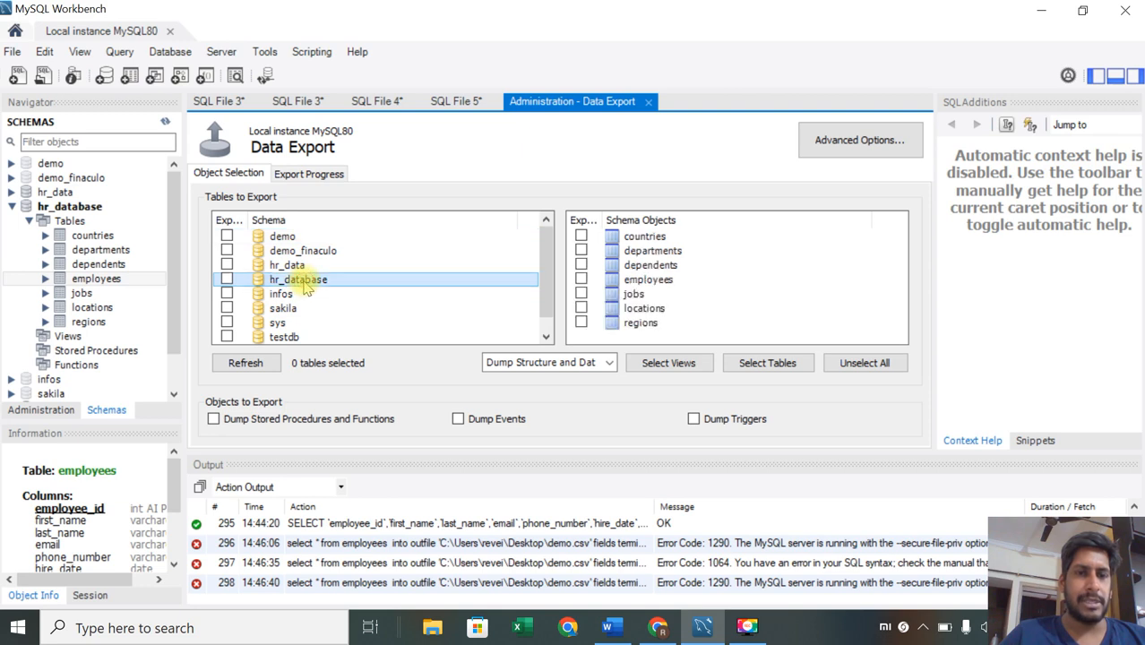
left_click(227, 281)
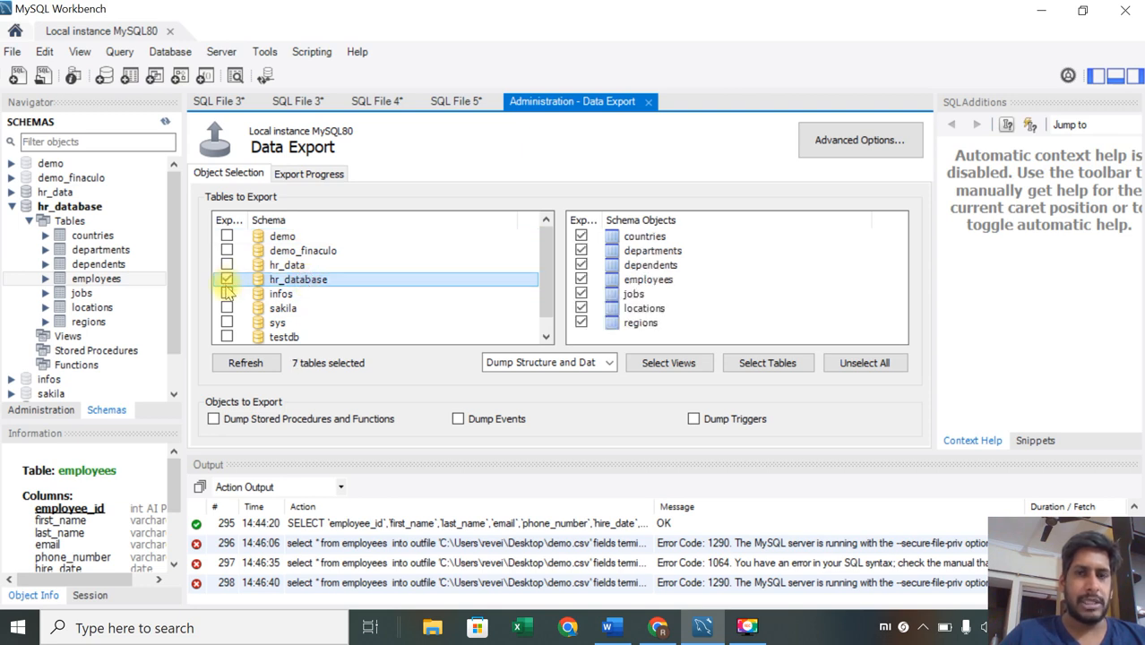
left_click(582, 324)
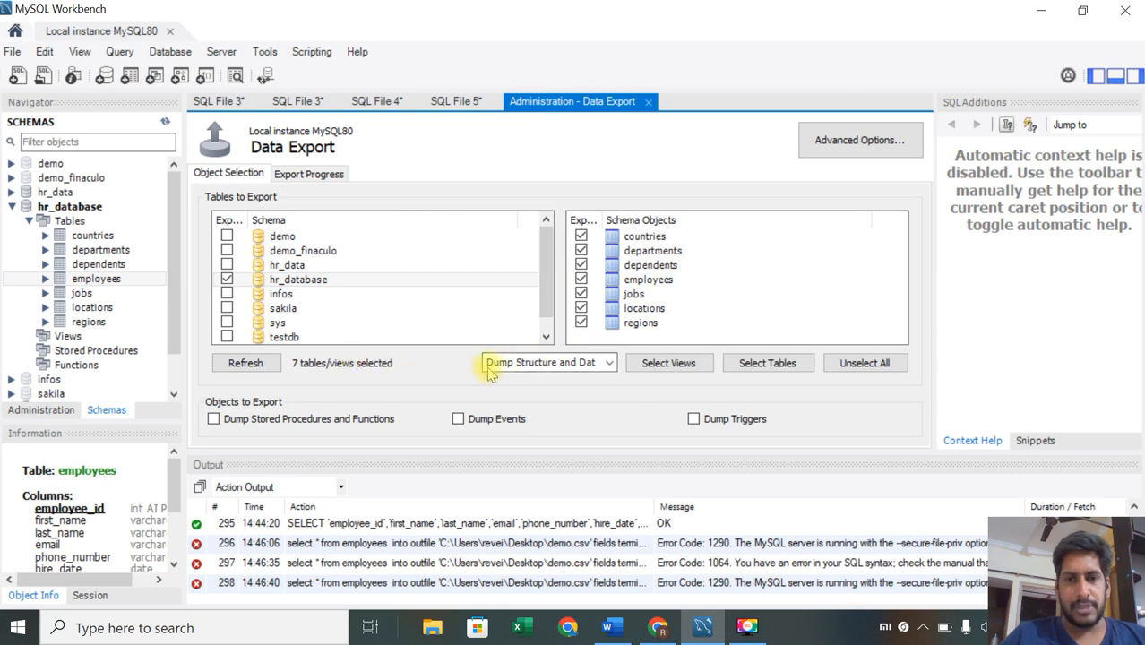
left_click(526, 363)
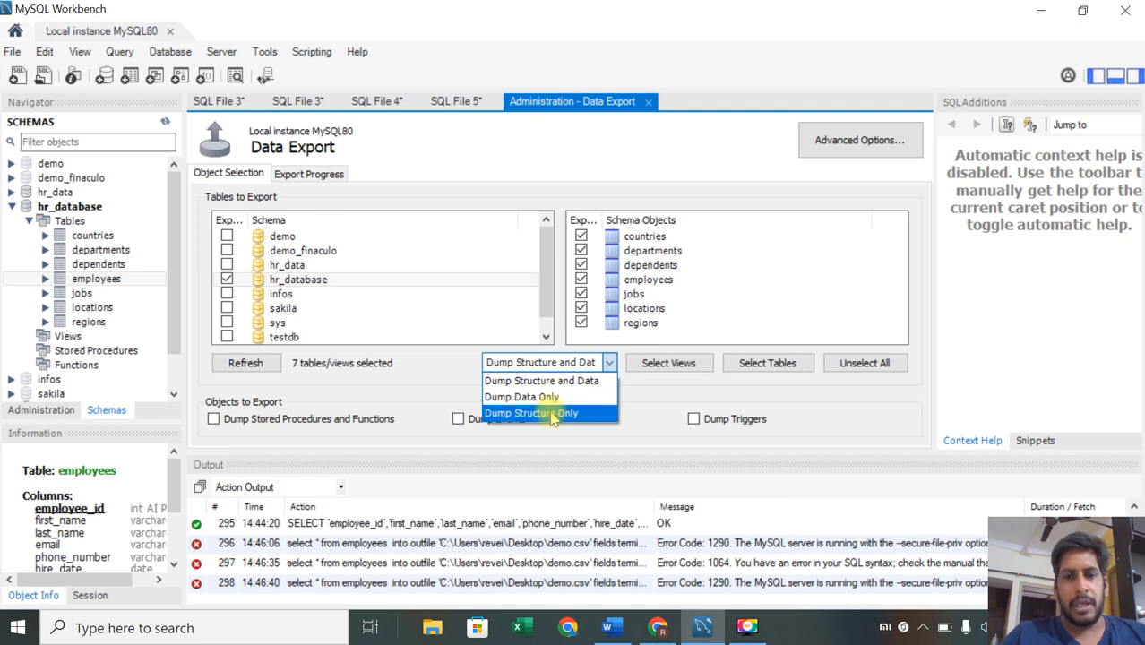
left_click(538, 382)
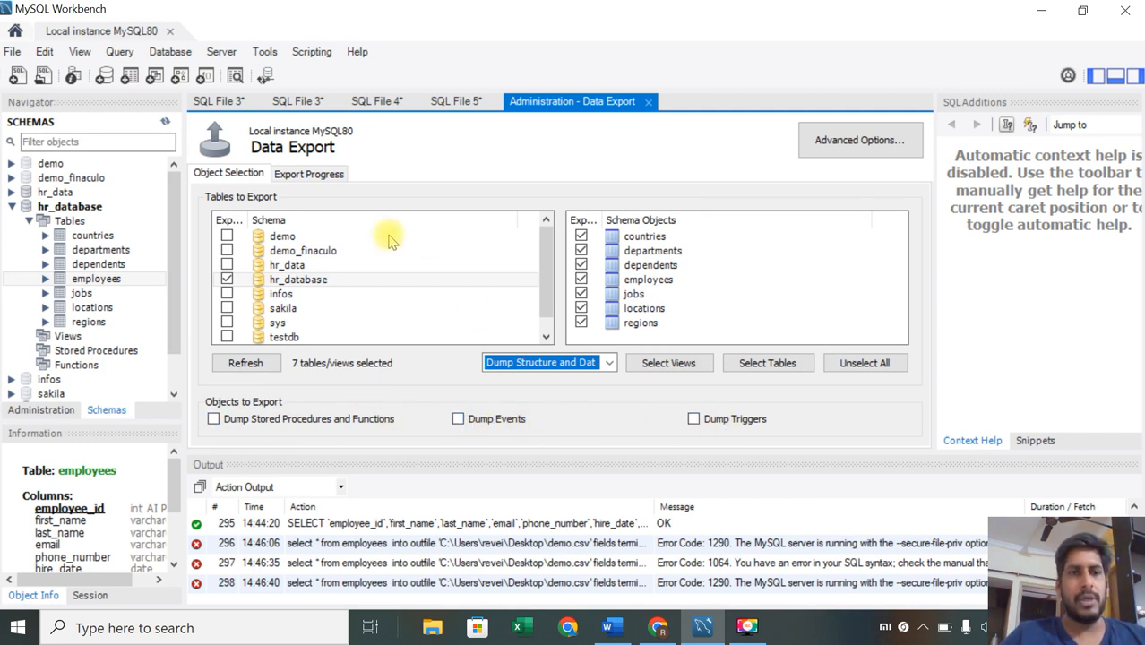
Step: Run the export of the selected hr_database tables
left_click(319, 176)
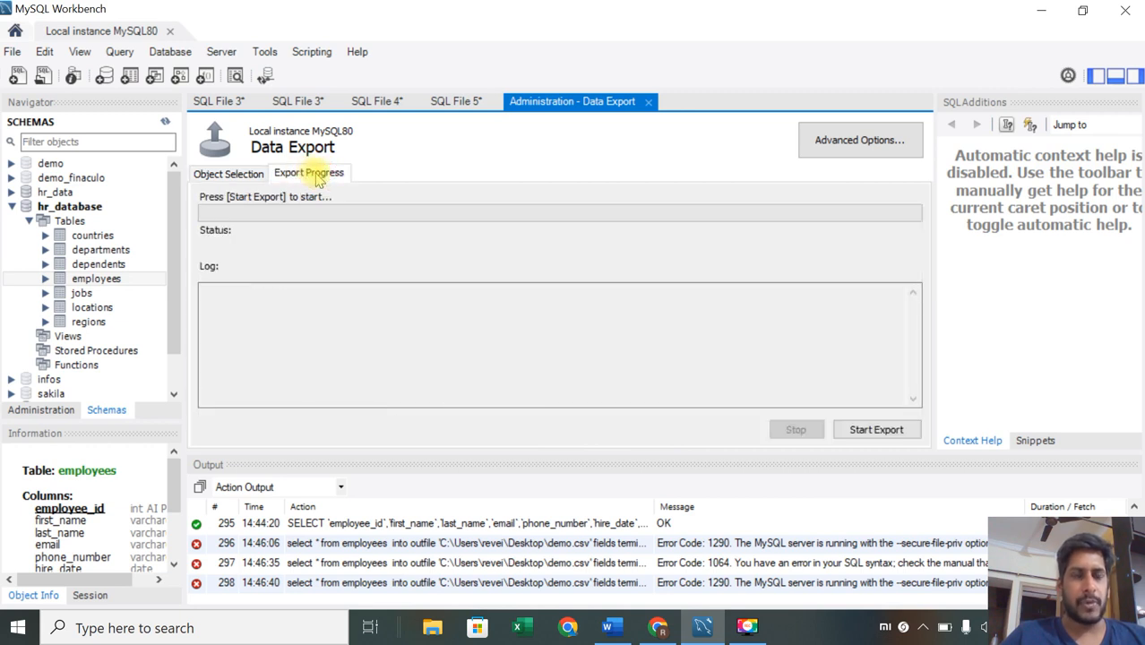
left_click(249, 176)
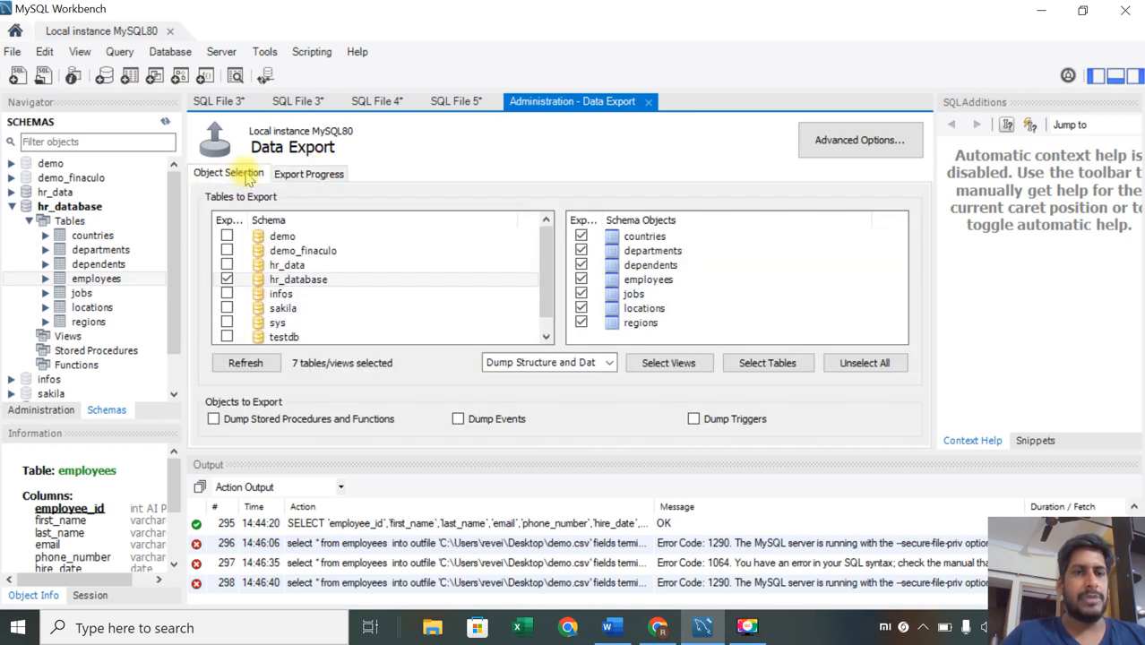
left_click(302, 178)
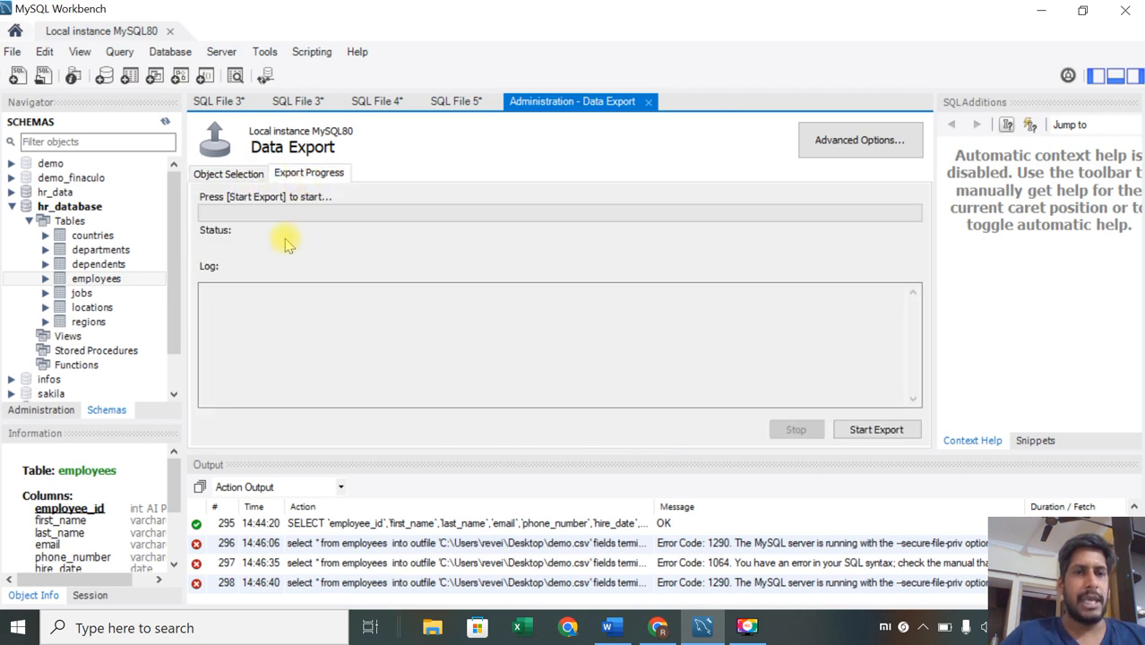
left_click(868, 431)
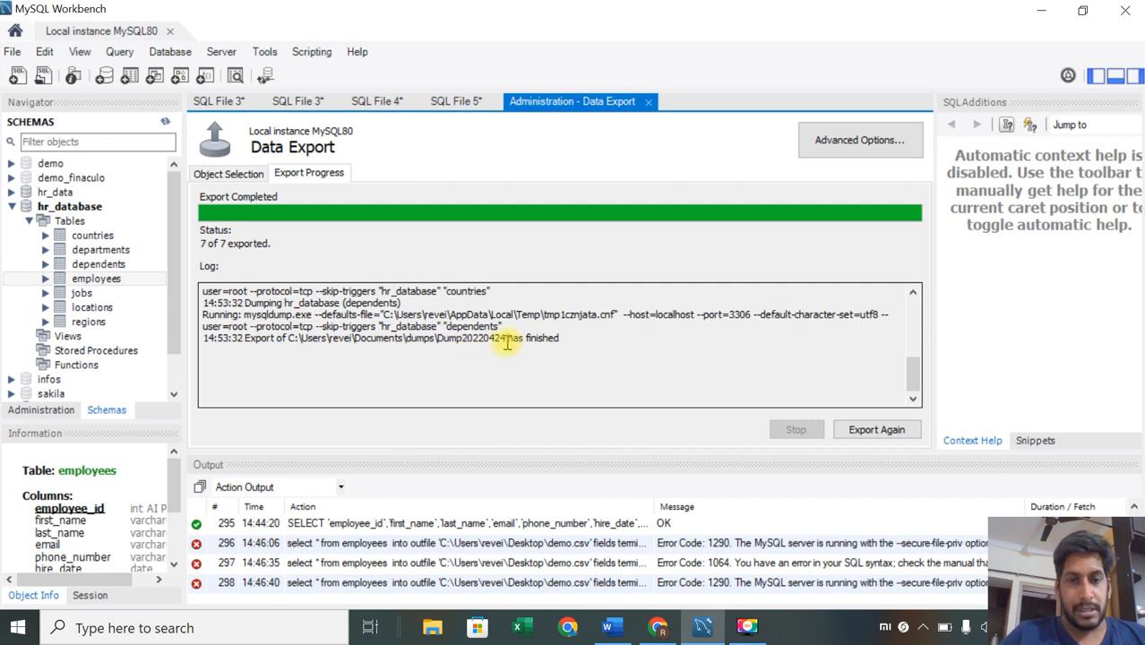
Step: Copy the dump folder path from the export log and open the Dump20220424 folder in File Explorer
left_click_drag(508, 342, 294, 343)
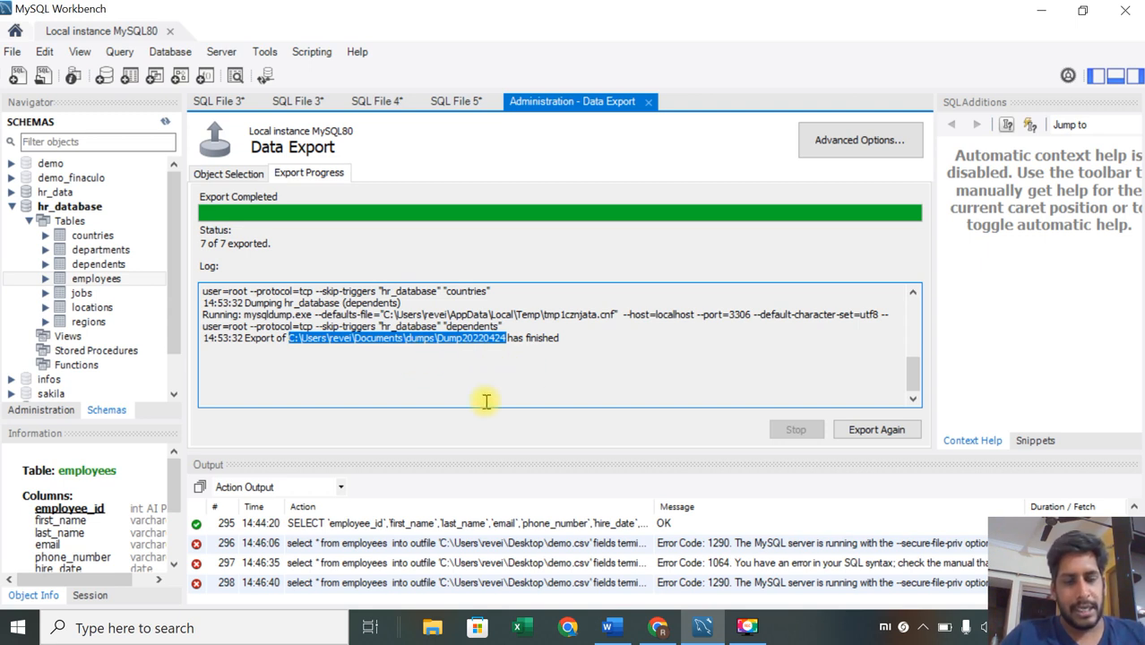
key("ctrl+c")
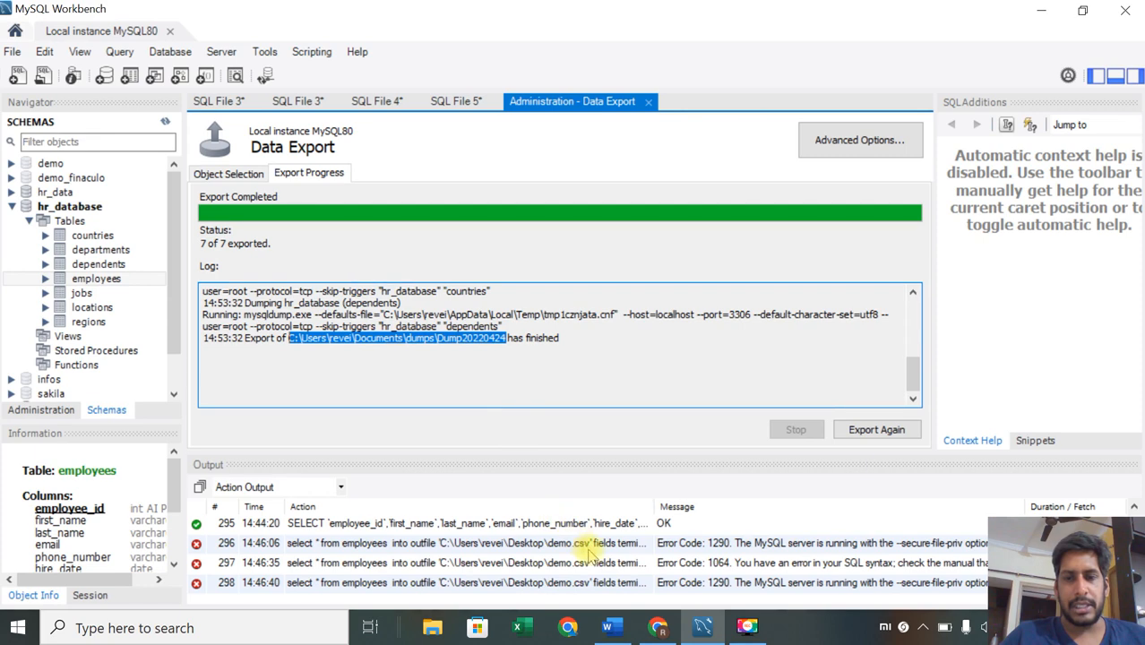
left_click(433, 628)
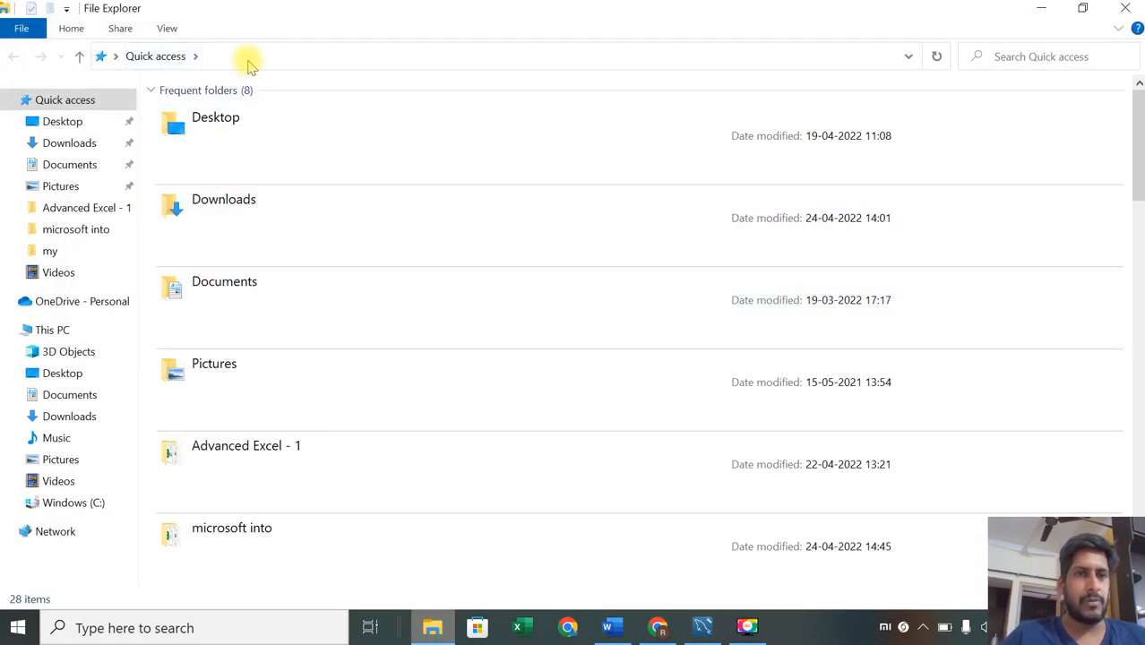
left_click(249, 62)
key("ctrl+v")
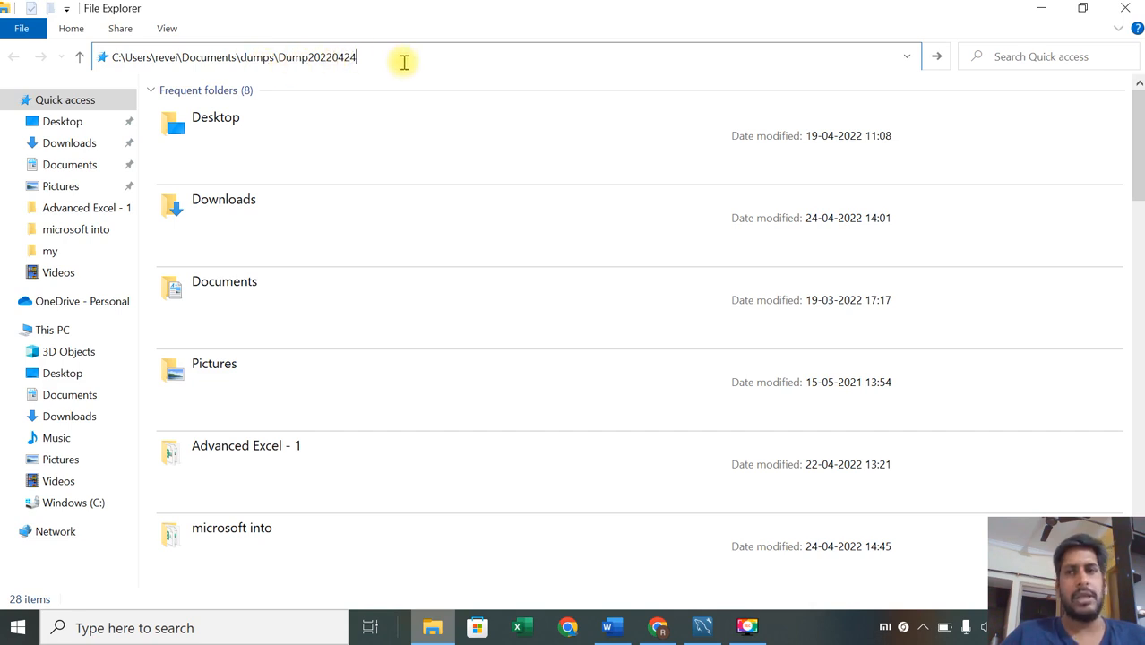
left_click(937, 57)
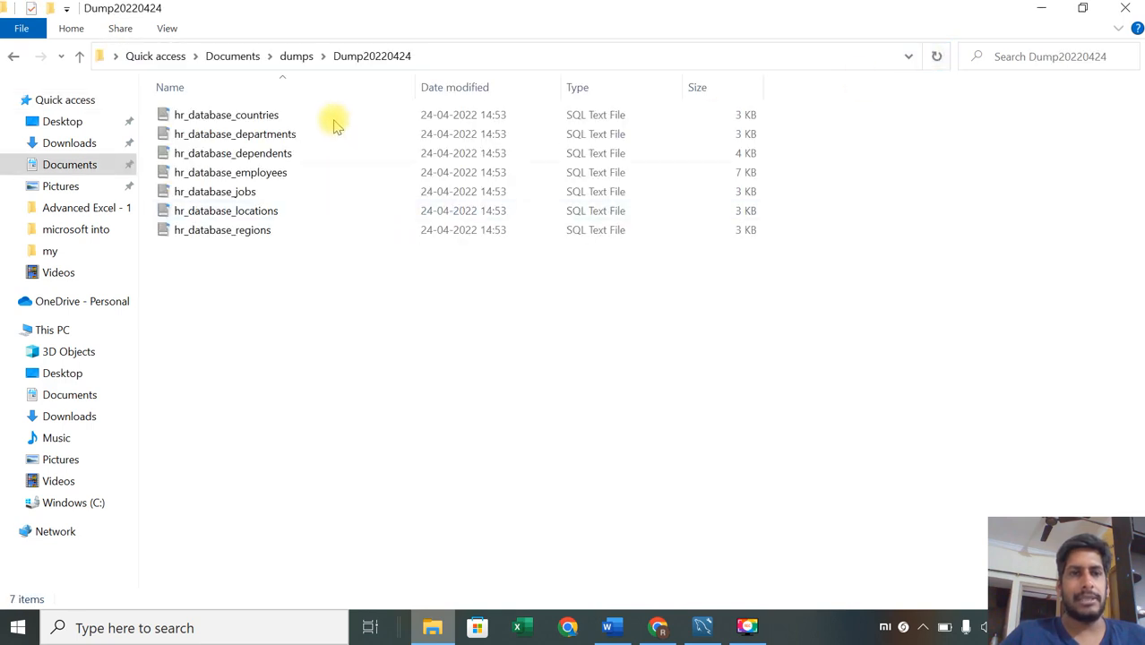
Step: Review the exported hr_database SQL files and go up through the dumps folder to Documents
left_click_drag(366, 340, 296, 121)
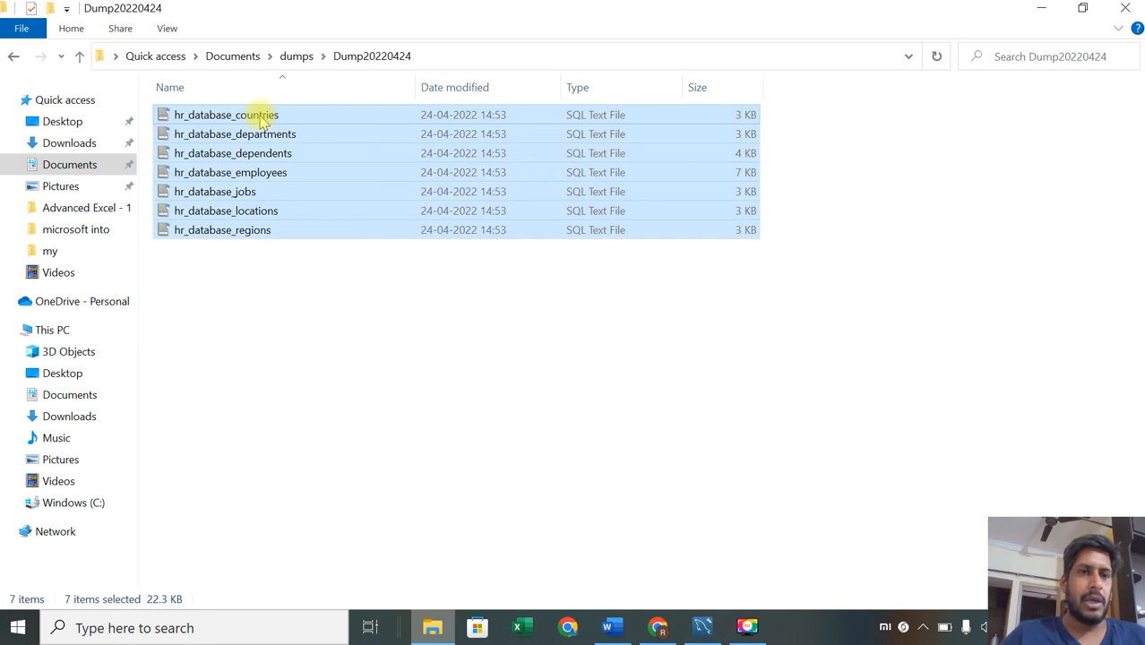
left_click(255, 114)
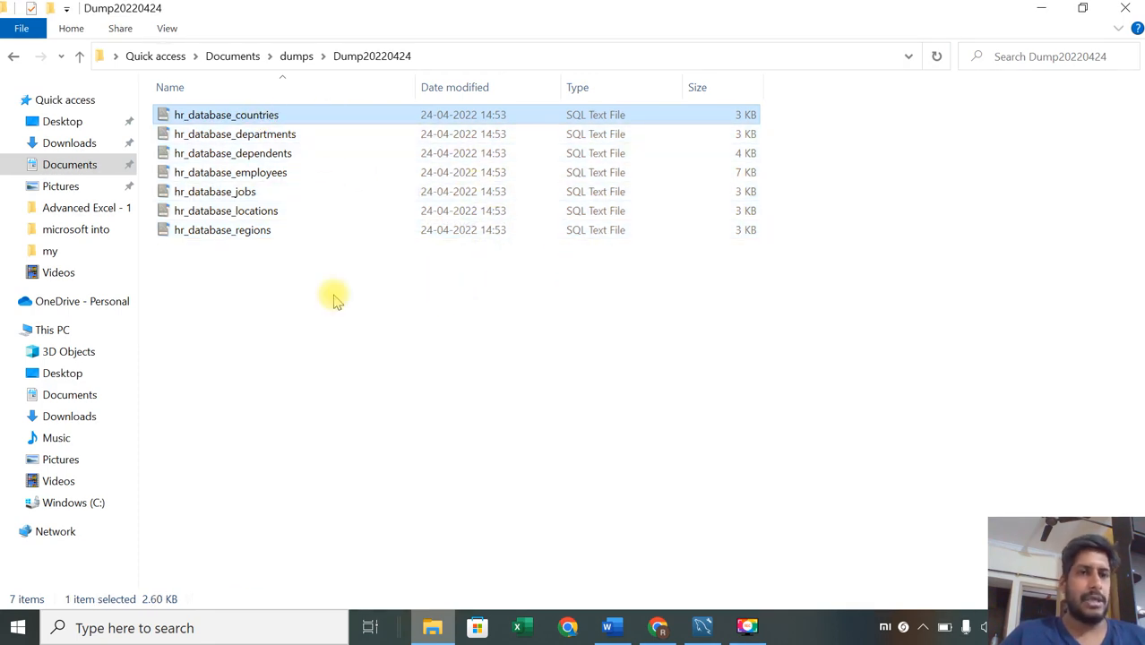
left_click(297, 56)
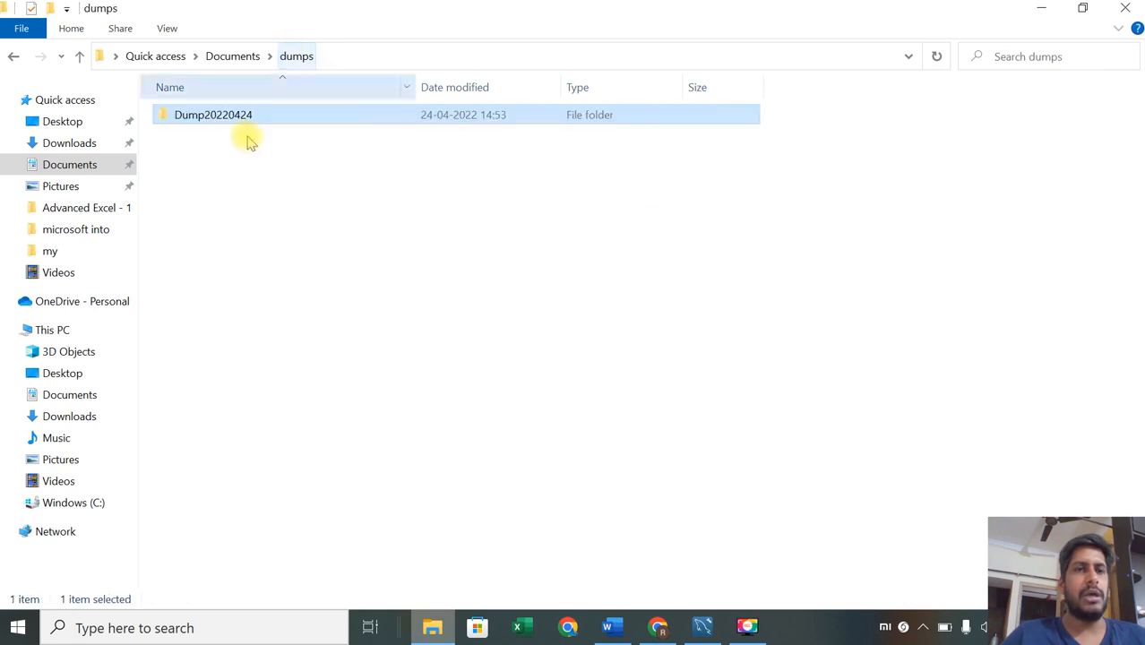
left_click(235, 56)
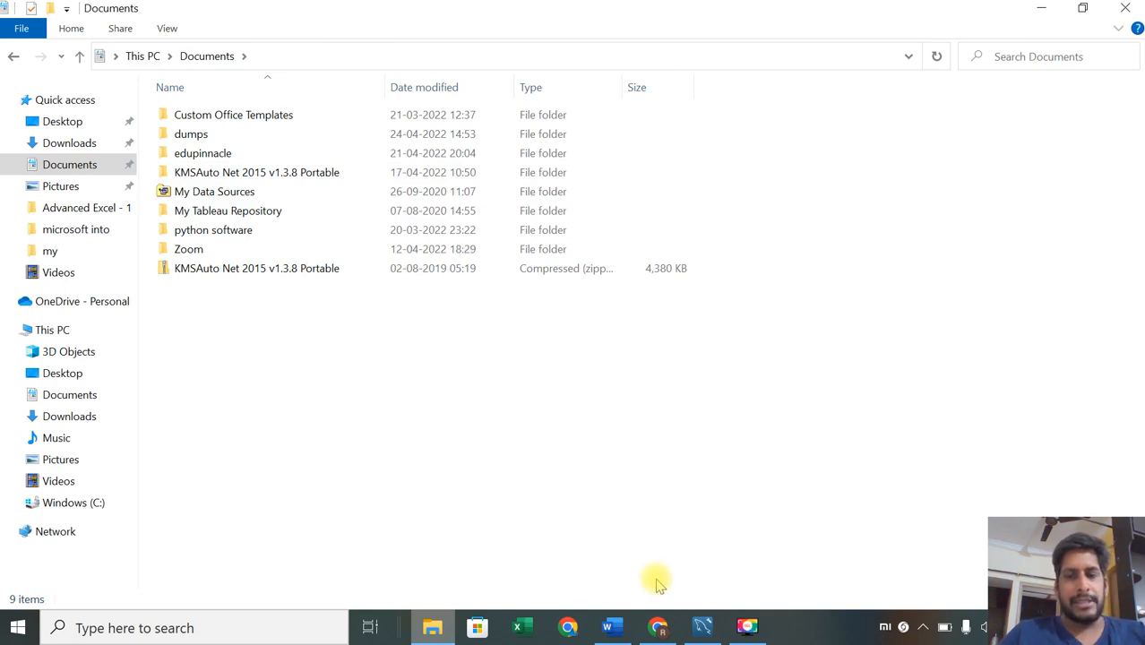
Step: Switch back to MySQL Workbench and close the Data Export page
left_click(703, 627)
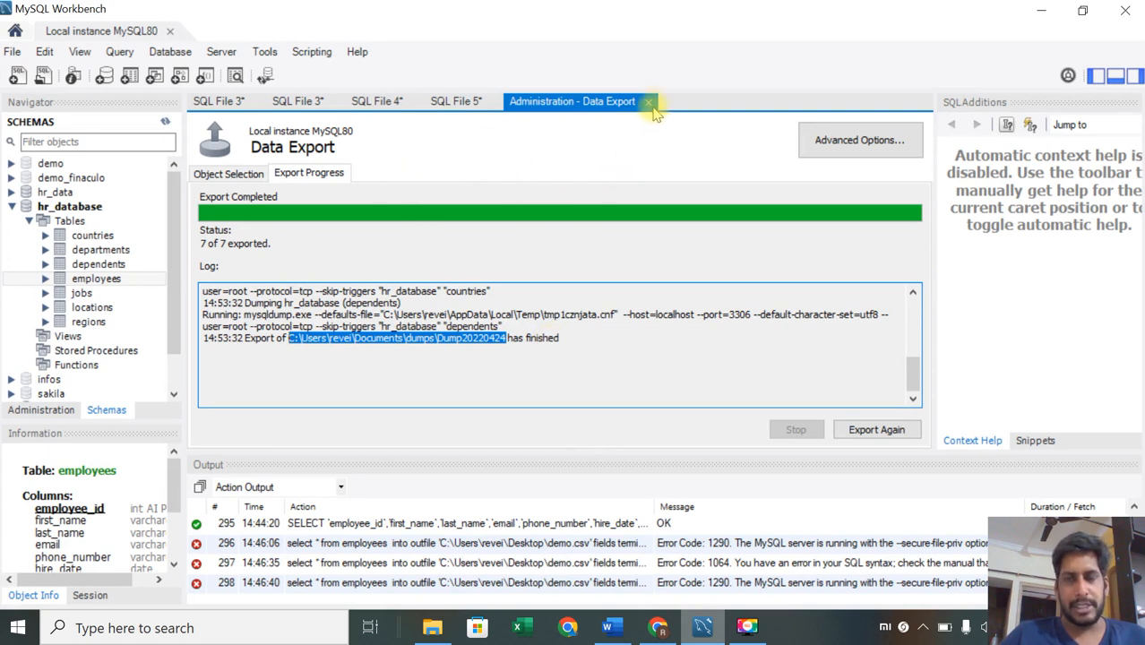
left_click(651, 104)
left_click(649, 102)
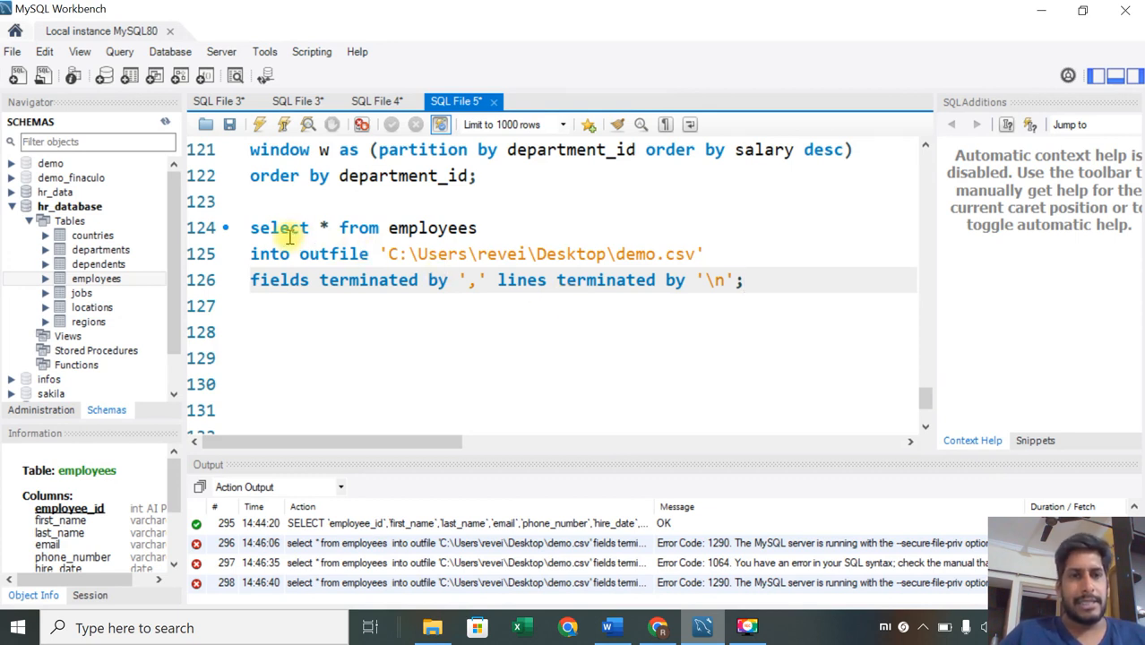
Step: Run the select * from employees part of the statement on line 124
left_click(481, 227)
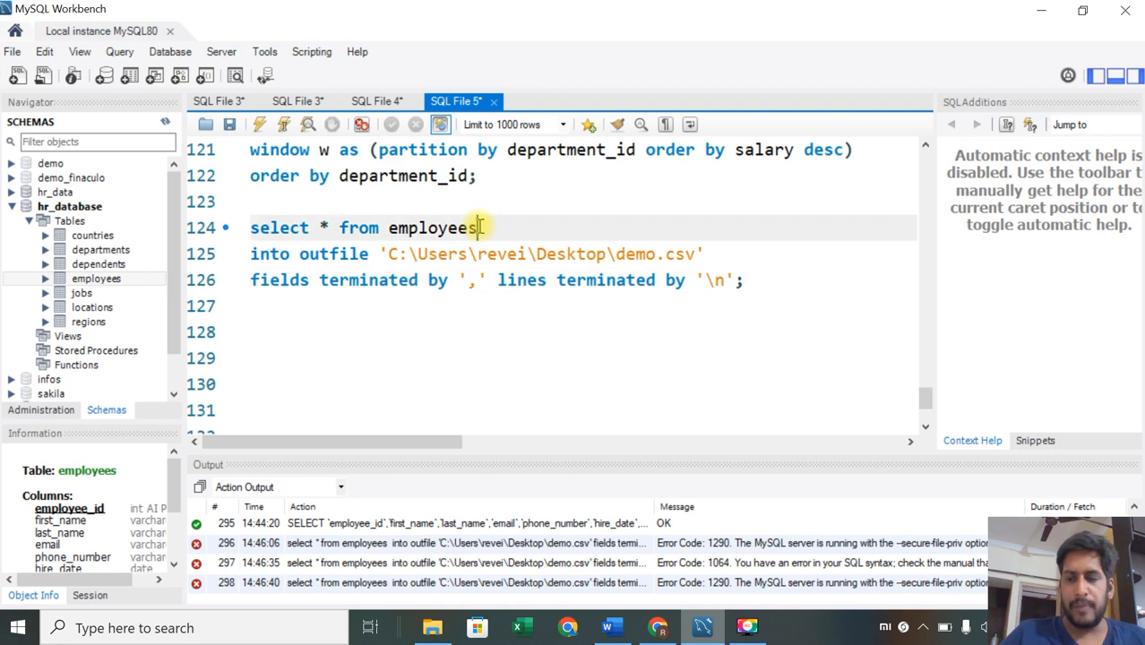
key("ctrl+Return")
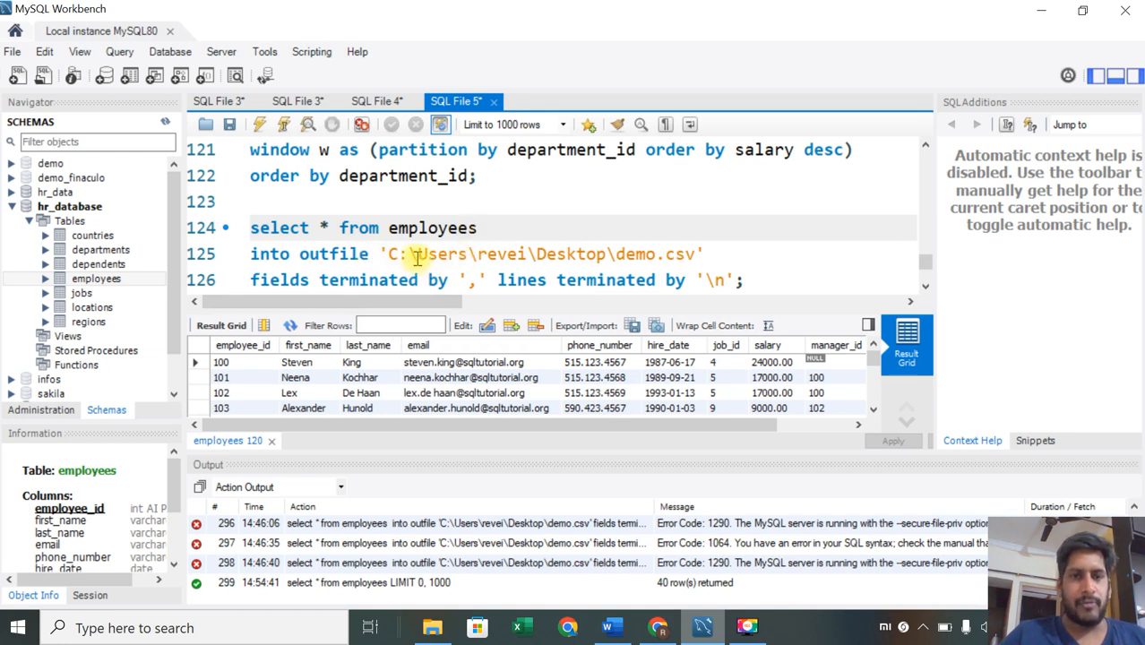
left_click_drag(249, 253, 372, 254)
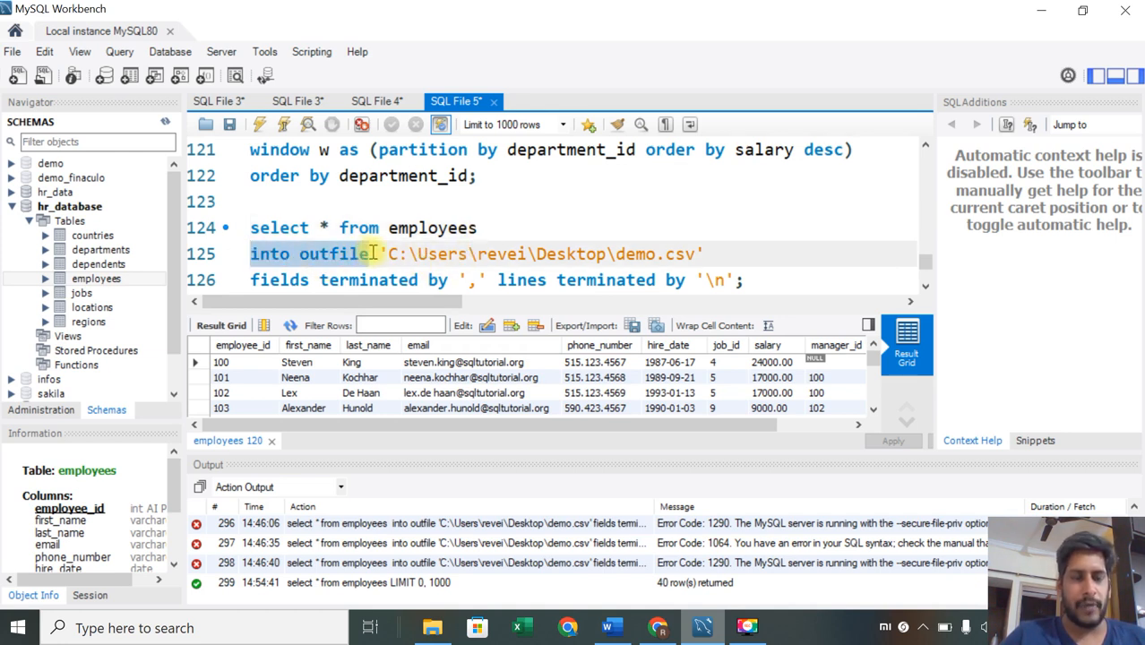
left_click(272, 254)
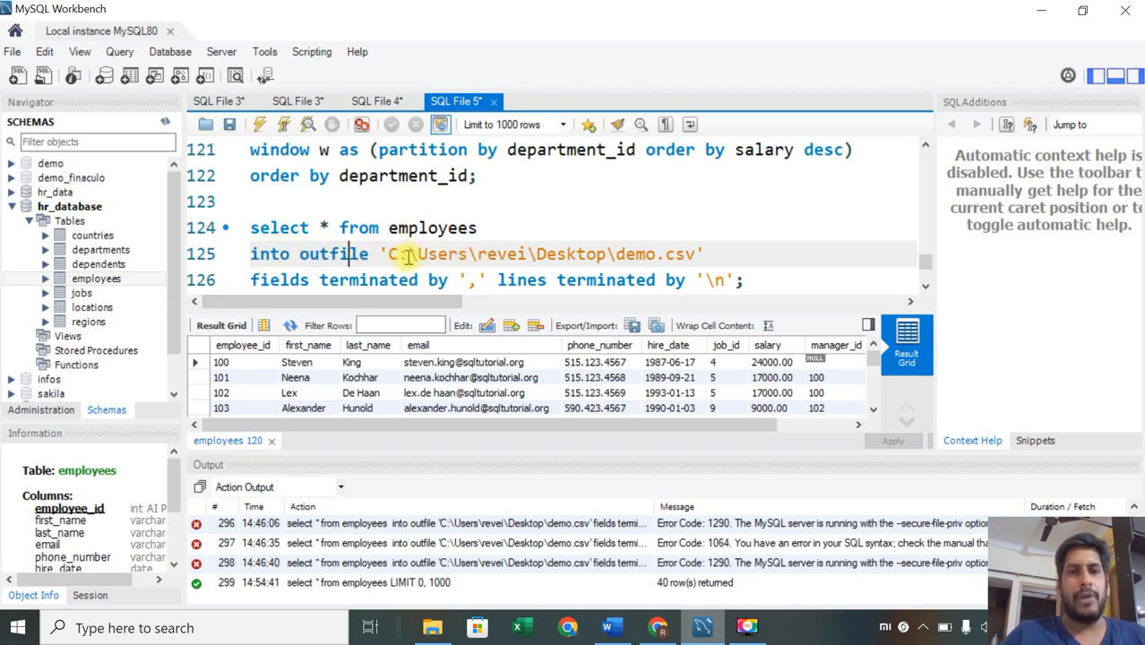
left_click_drag(395, 253, 694, 254)
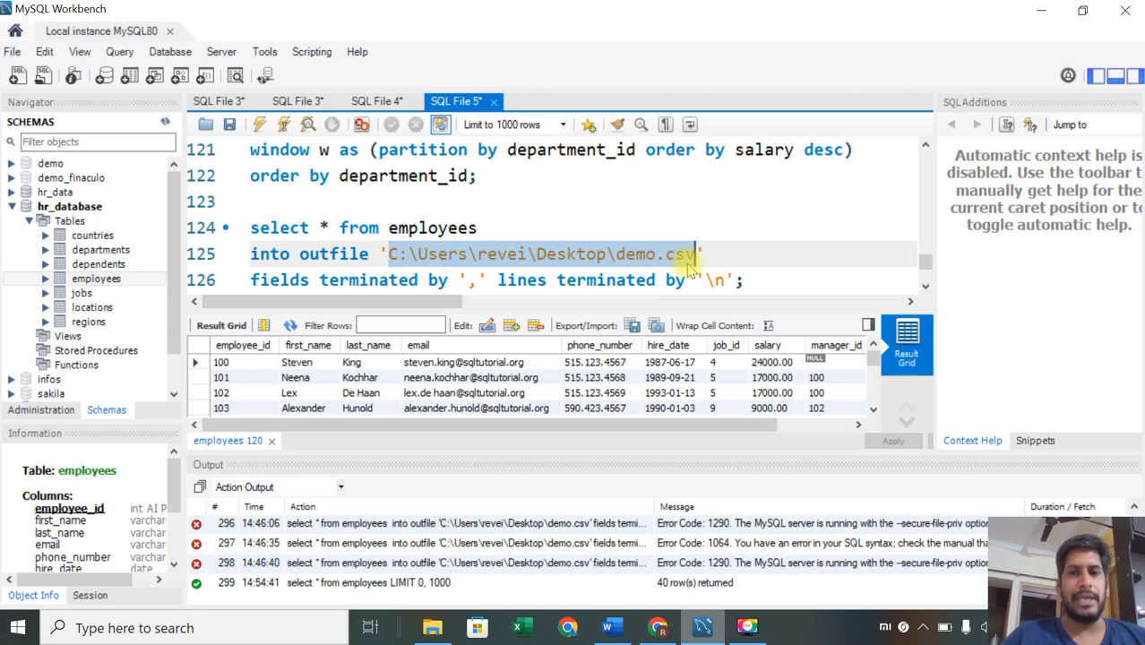
left_click(461, 276)
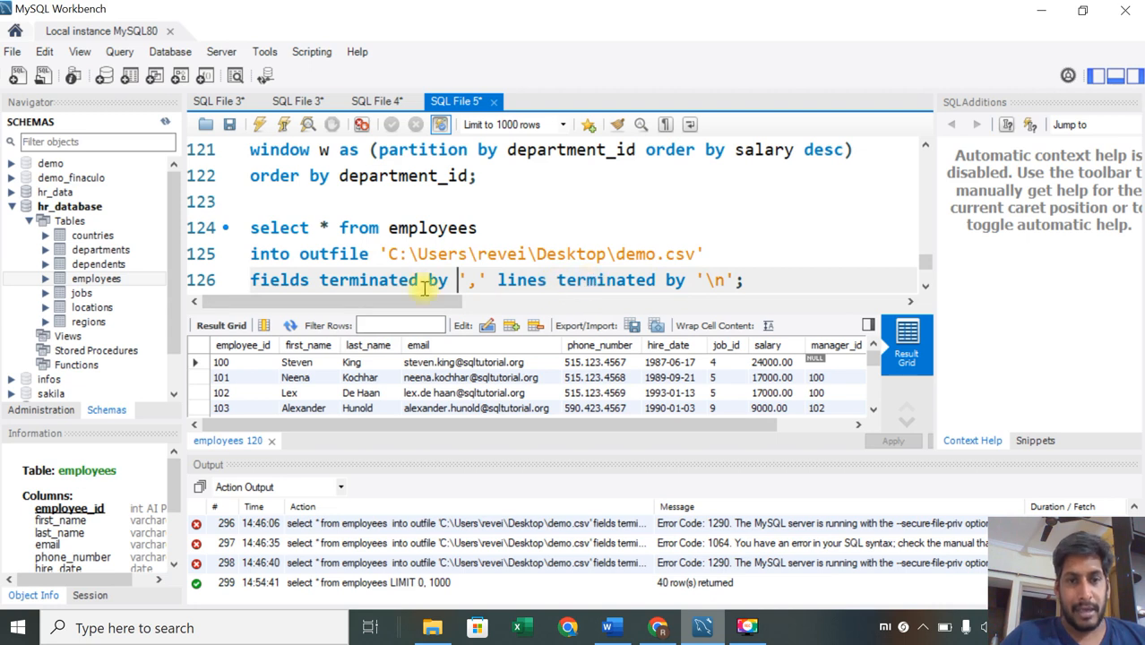
left_click(712, 255)
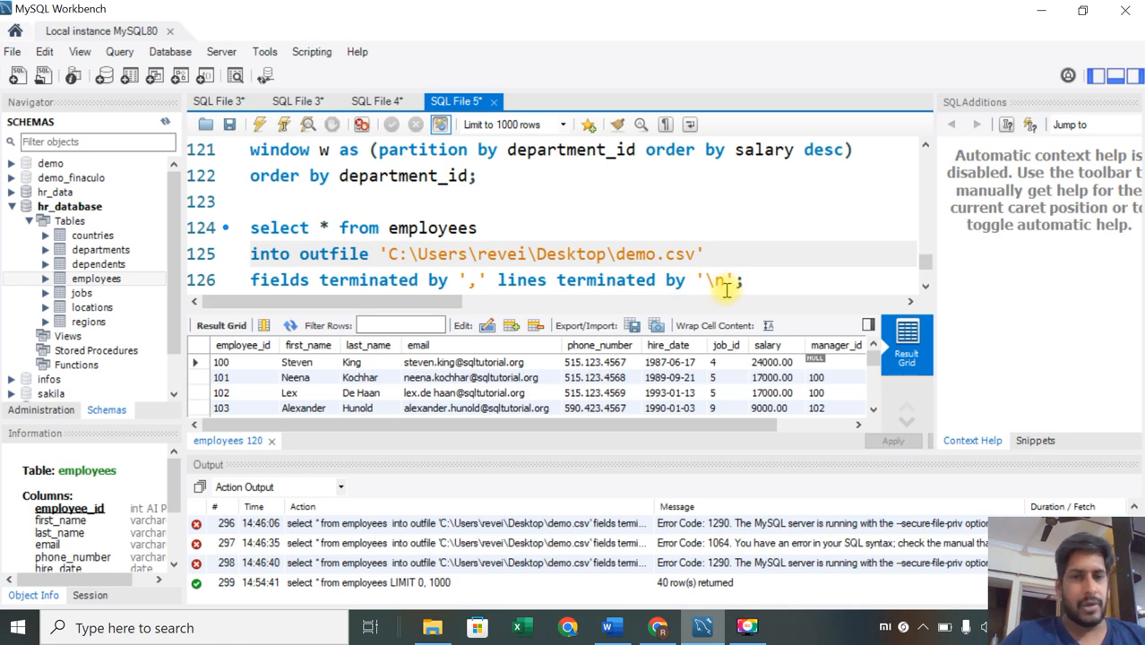
Step: Try to export the employees table to demo.csv by running the full select into outfile statement on lines 124 to 126
left_click(757, 281)
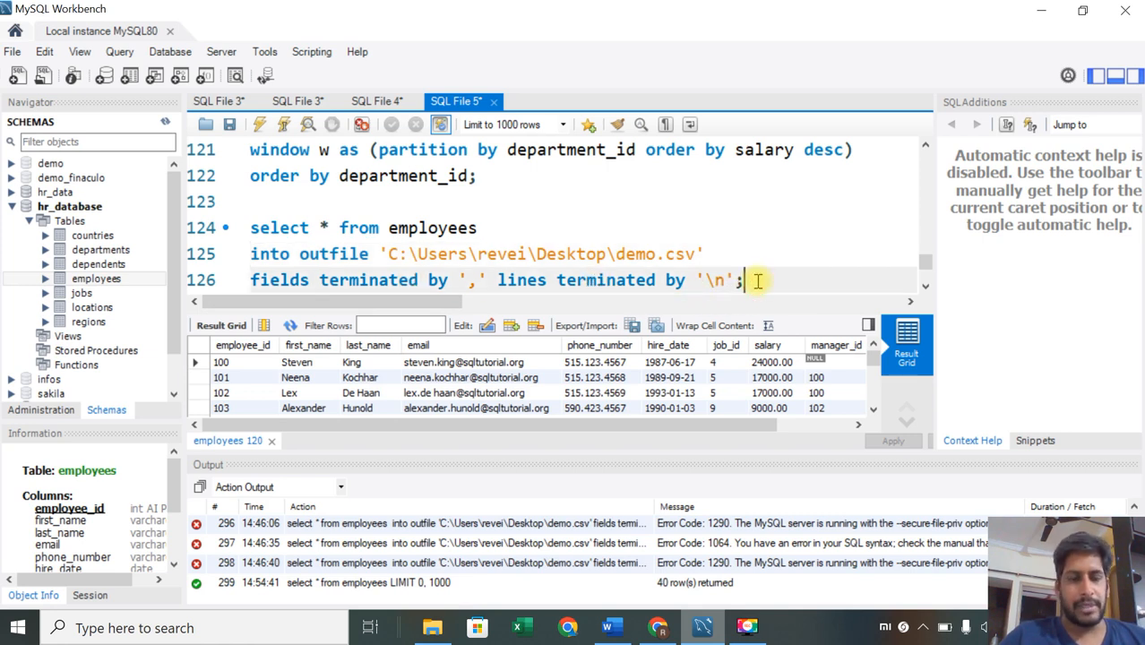
key("ctrl+Return")
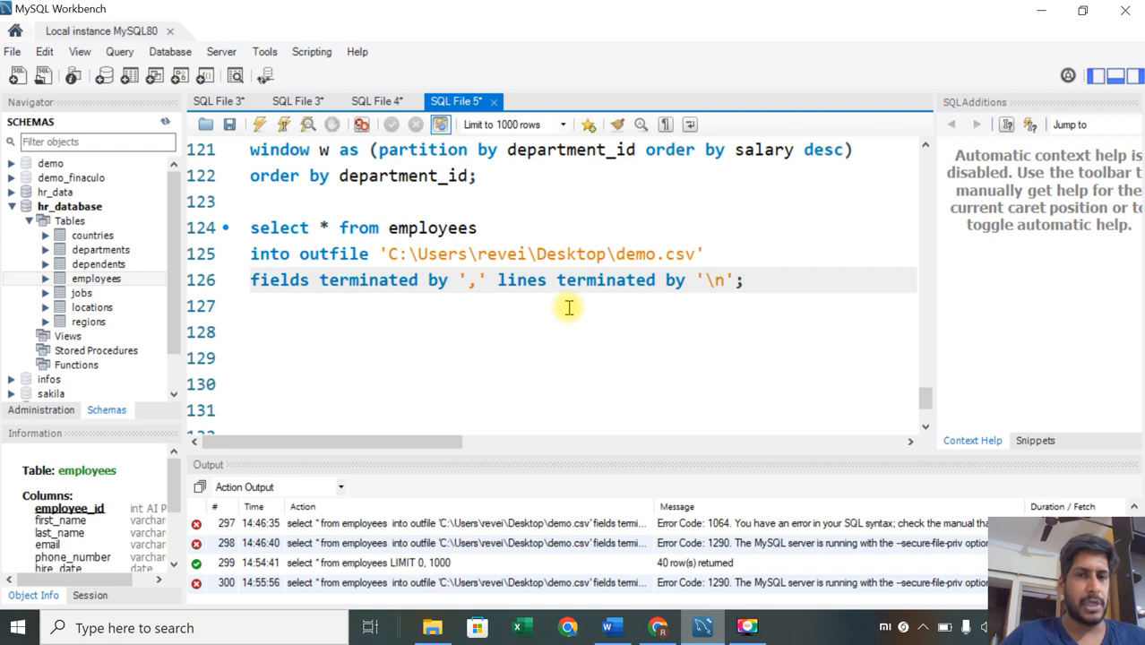
Step: Open the Table Data Export Wizard for the employees table in hr_database
left_click(100, 283)
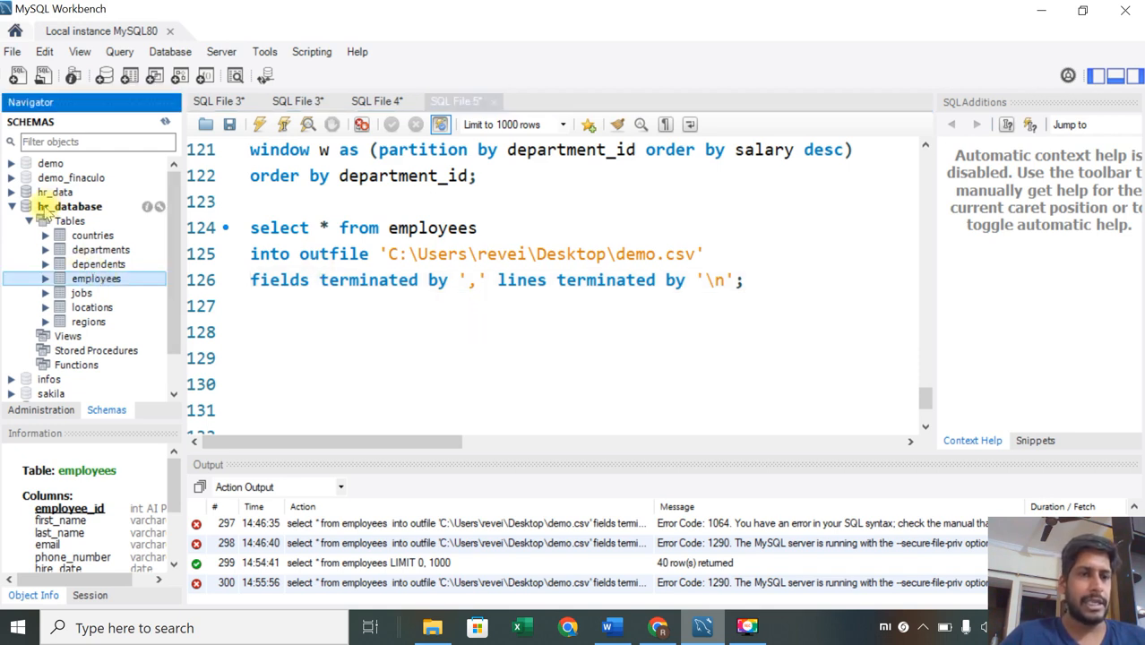
right_click(96, 282)
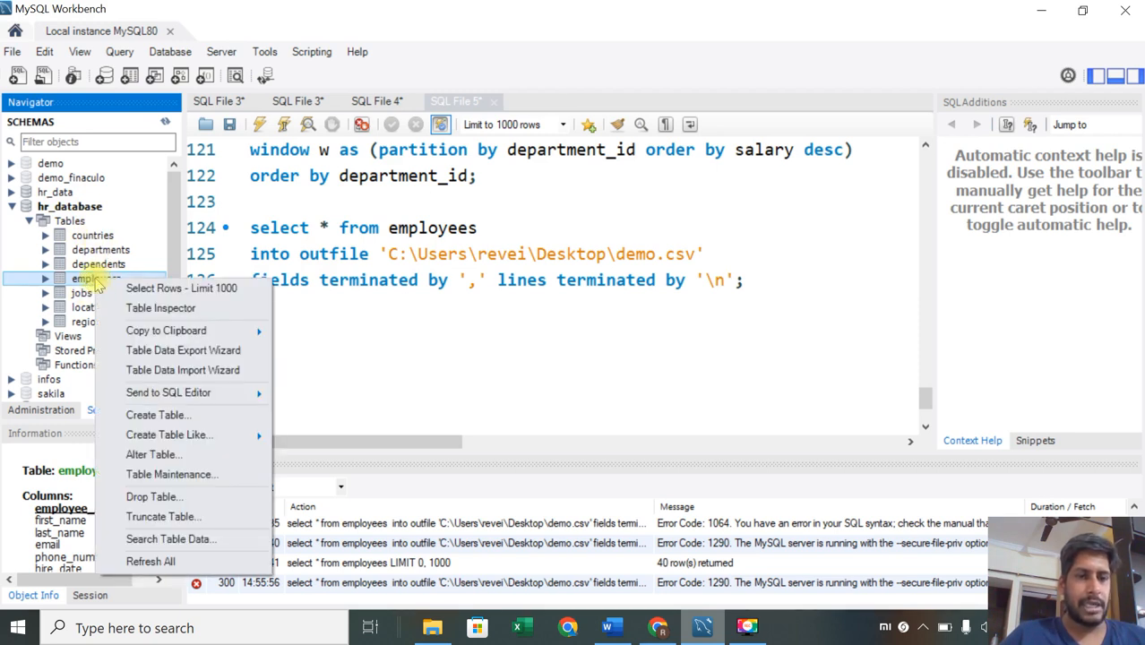
left_click(217, 354)
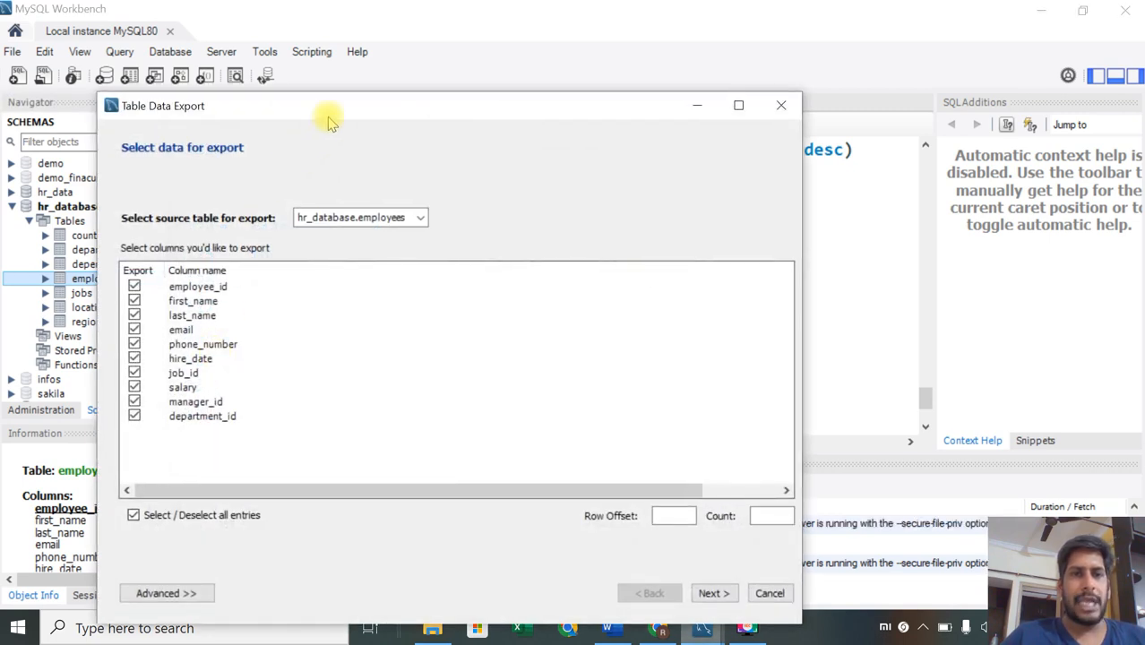
left_click_drag(327, 116, 347, 50)
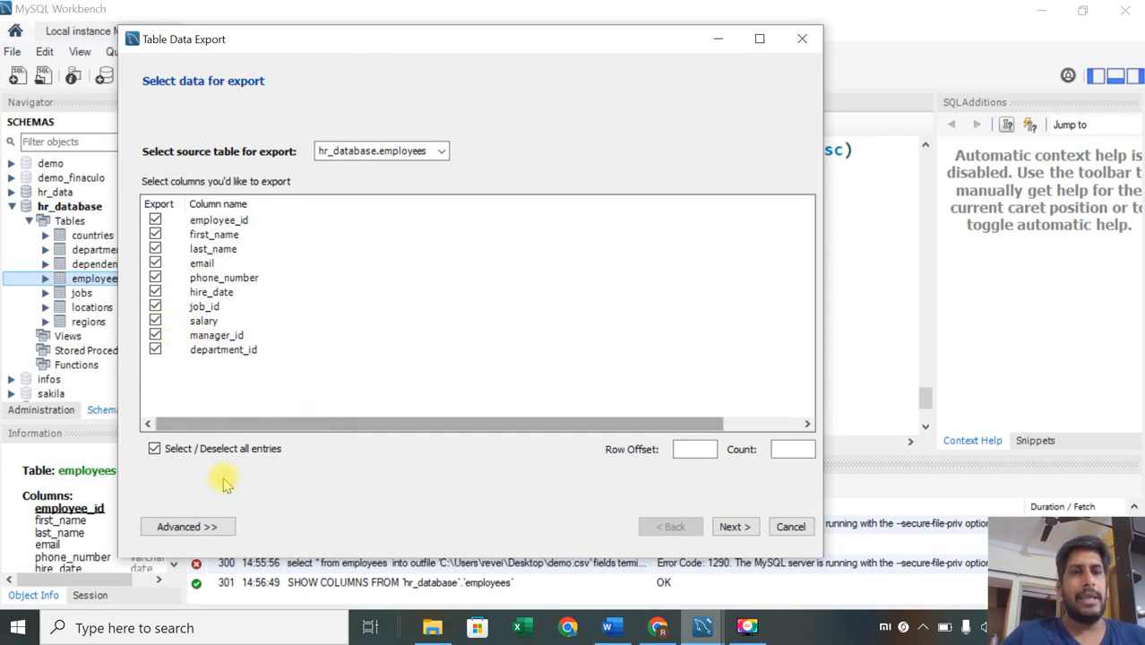
Step: Look at the wizard's advanced query-based export mode and return to the simple column selection
left_click(216, 530)
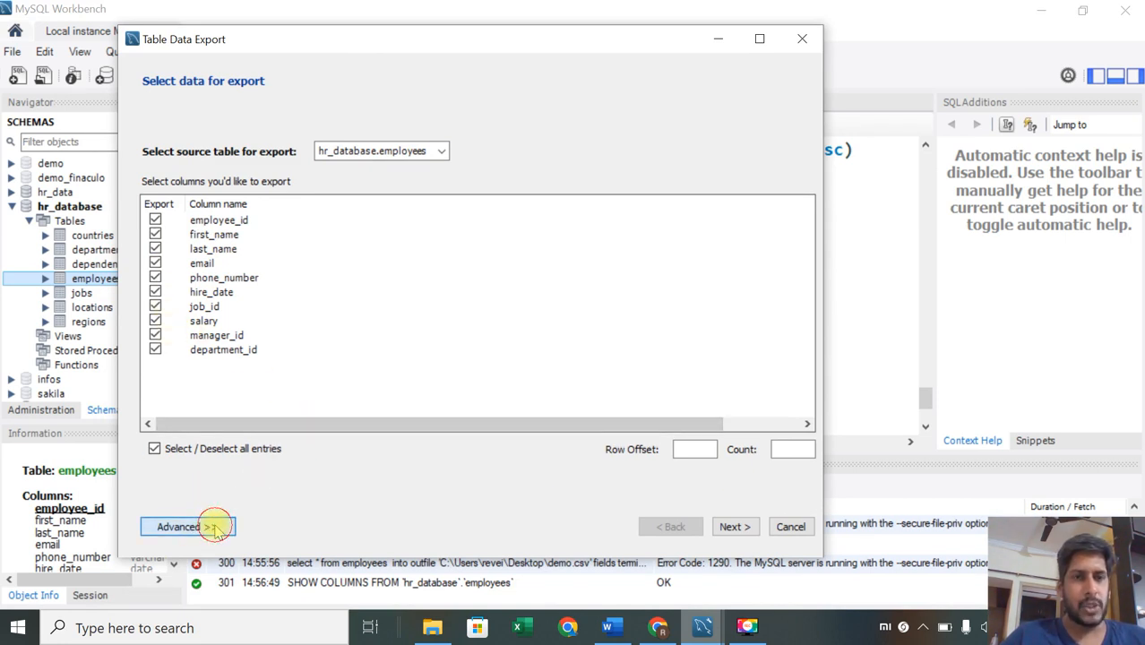
left_click(677, 346)
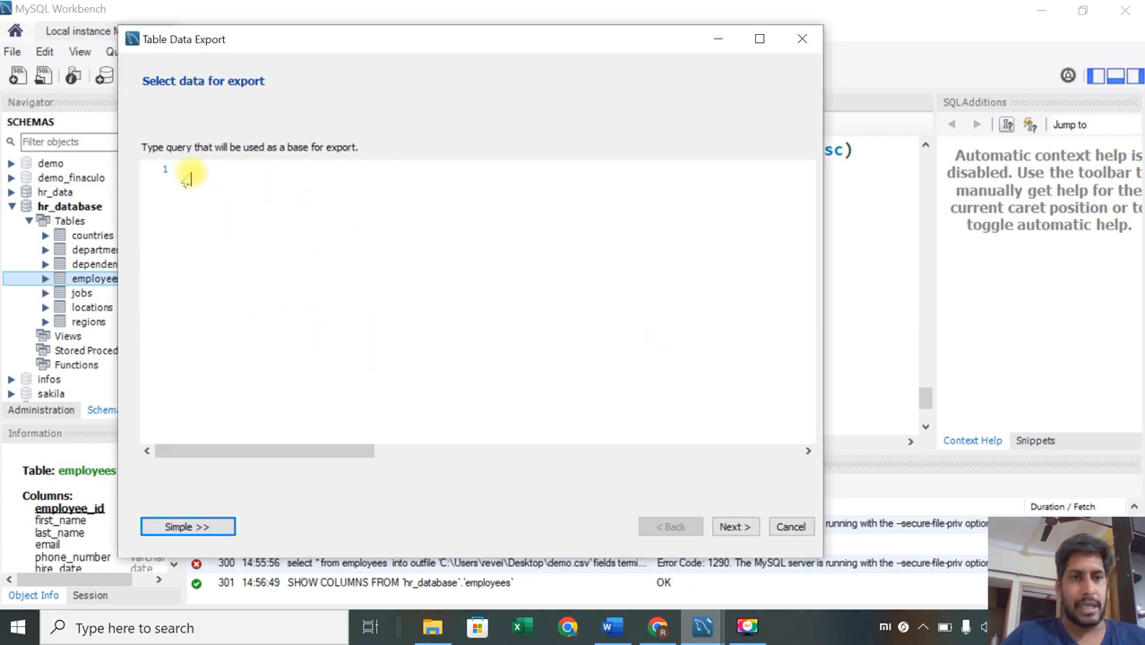
left_click(224, 527)
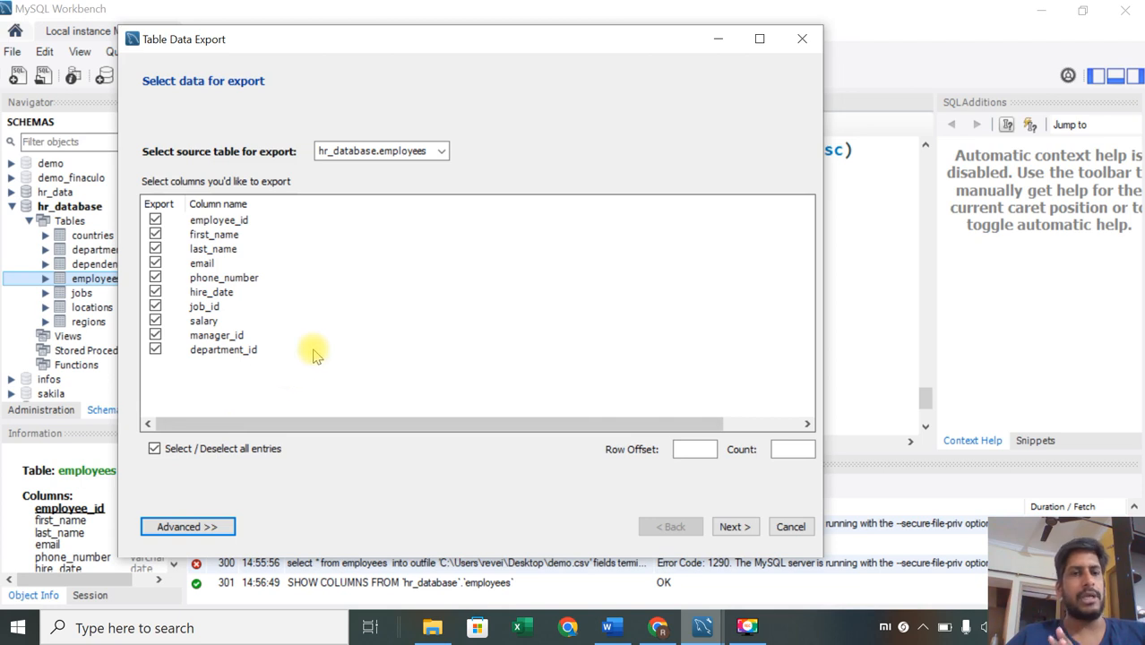
Step: Keep all columns for export and set the output file to demo_employee as CSV in the Desktop's microsoft into folder
left_click(733, 527)
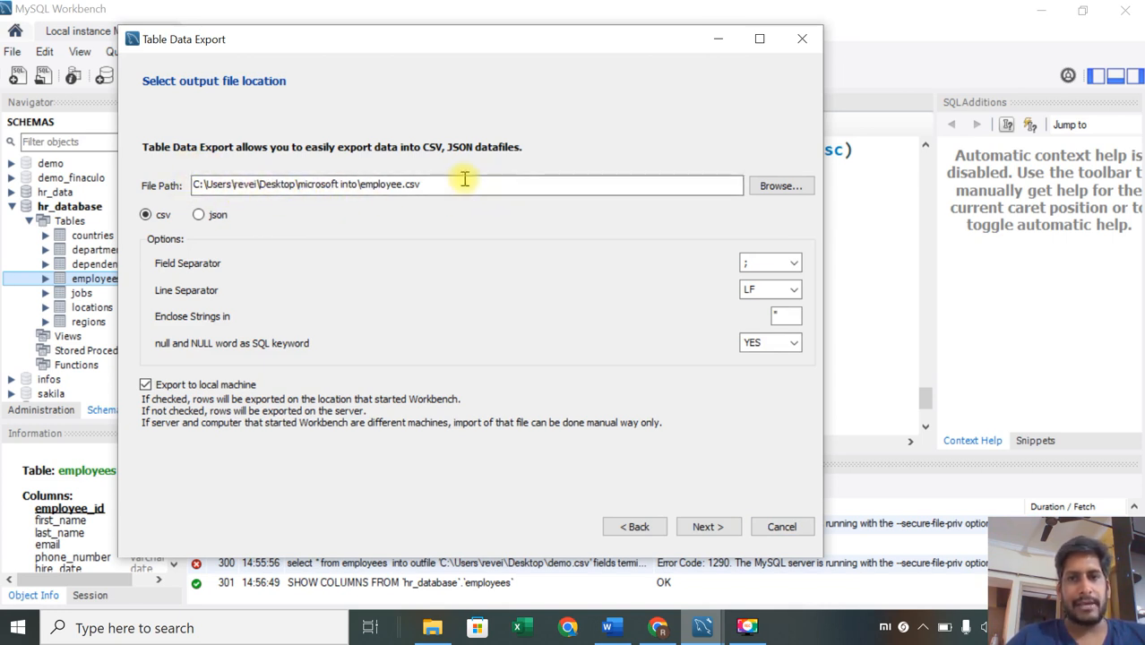
left_click(782, 185)
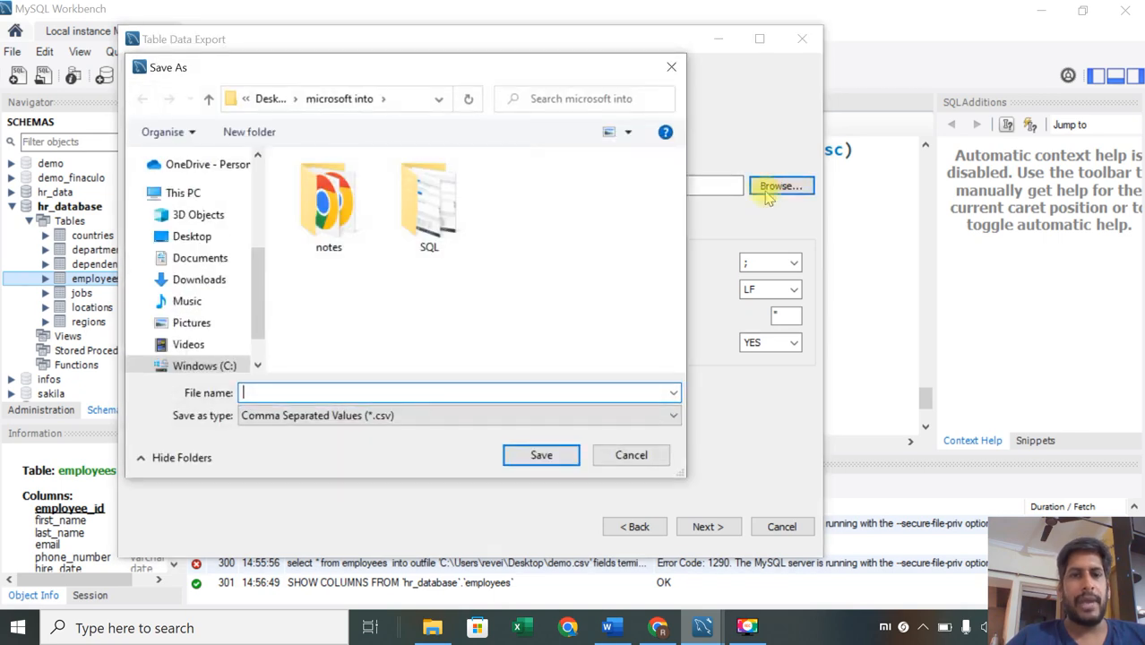
left_click(267, 99)
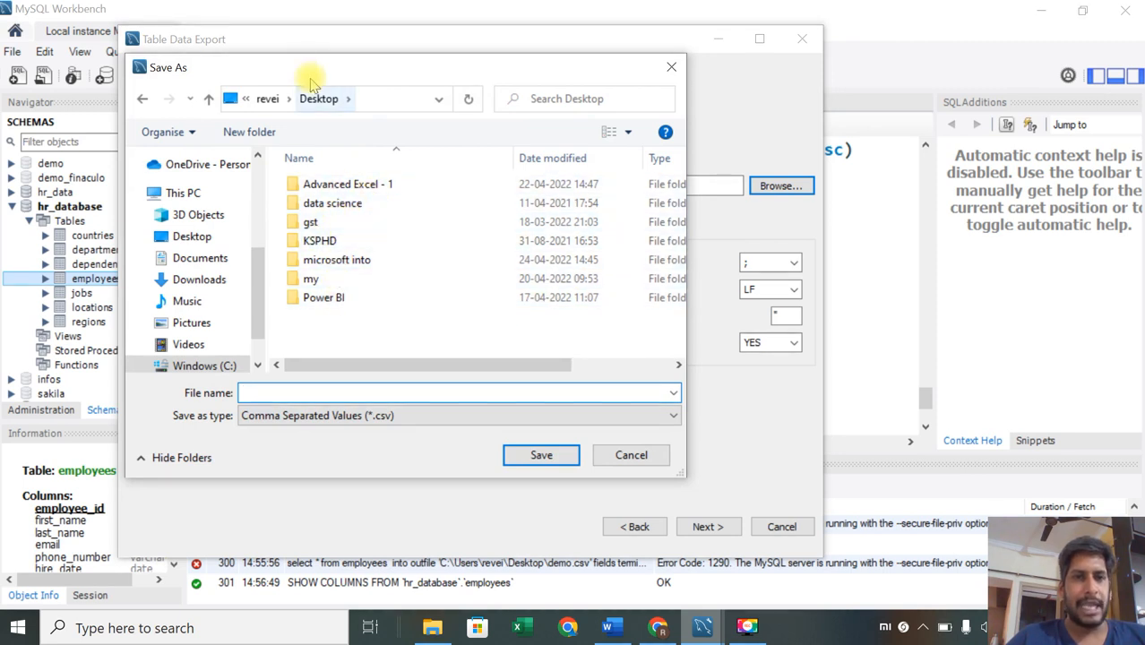
left_click(333, 260)
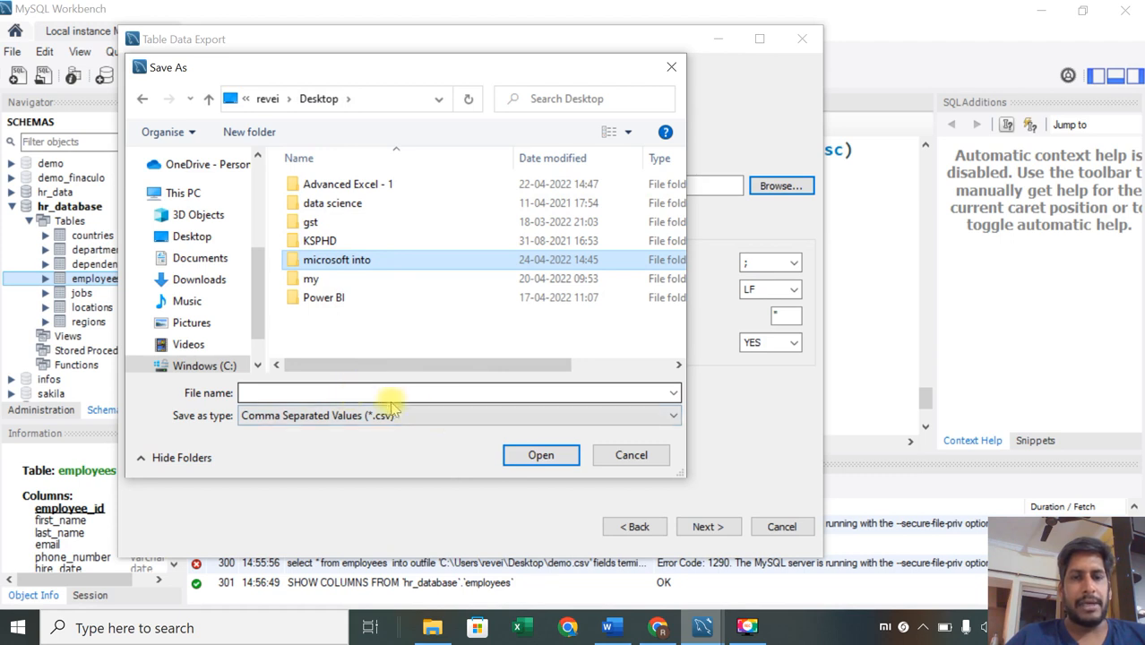
left_click(529, 456)
left_click(277, 392)
type("demo_employee")
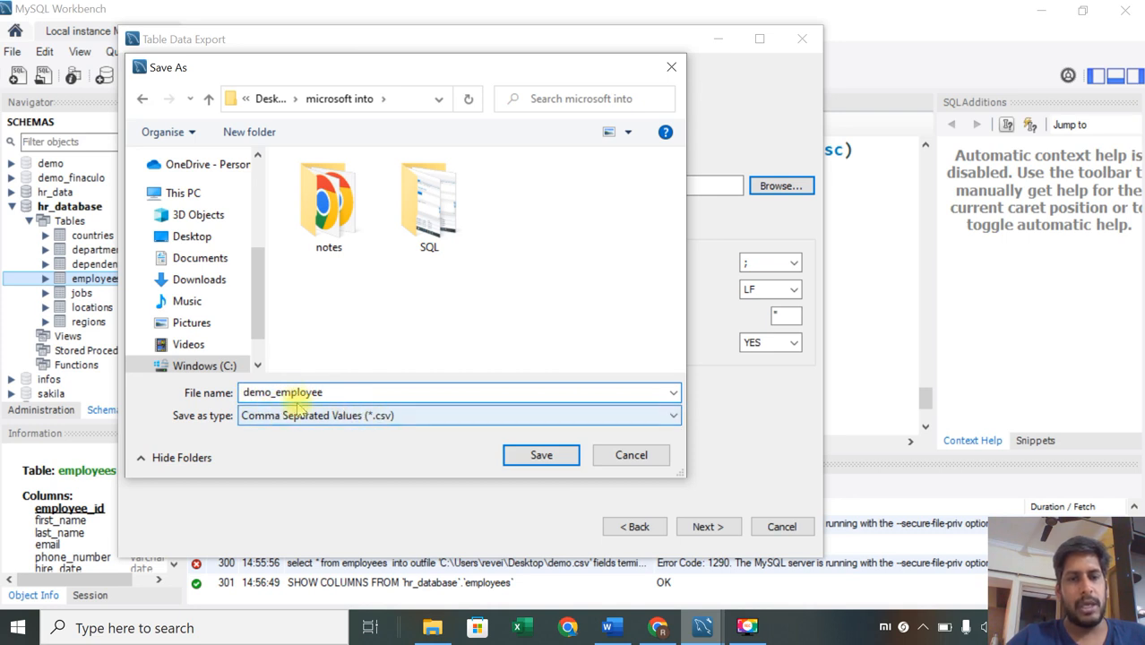
left_click(372, 421)
left_click(372, 423)
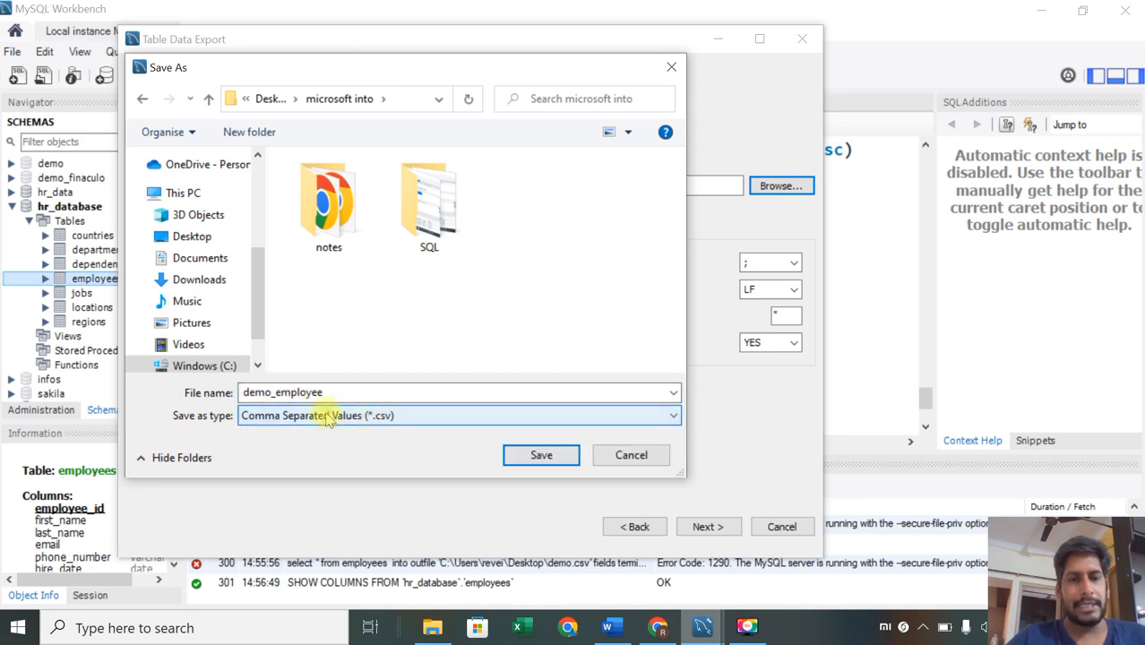
left_click(529, 457)
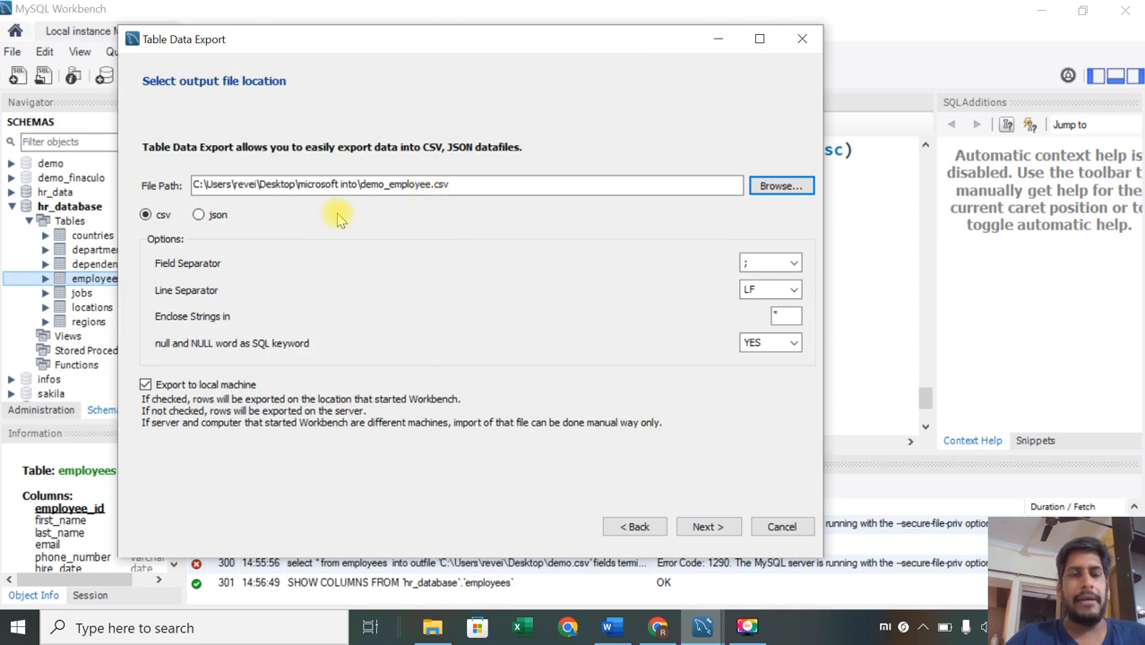
Step: Set the export format to csv with a comma field separator and LF as the line separator
left_click(145, 216)
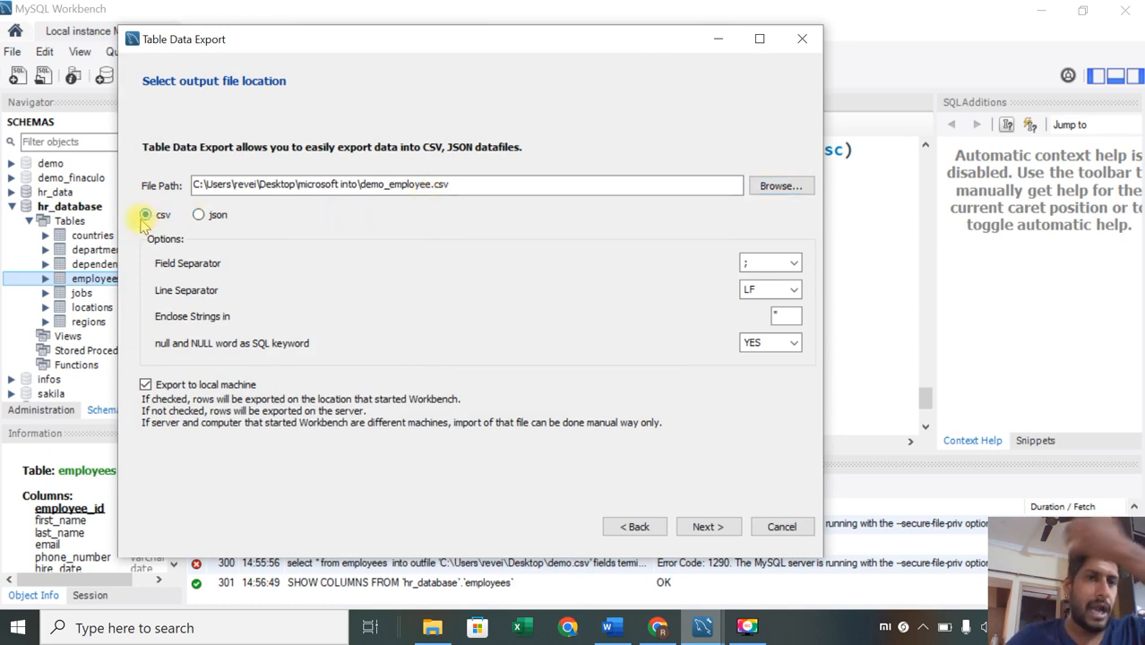
left_click(760, 265)
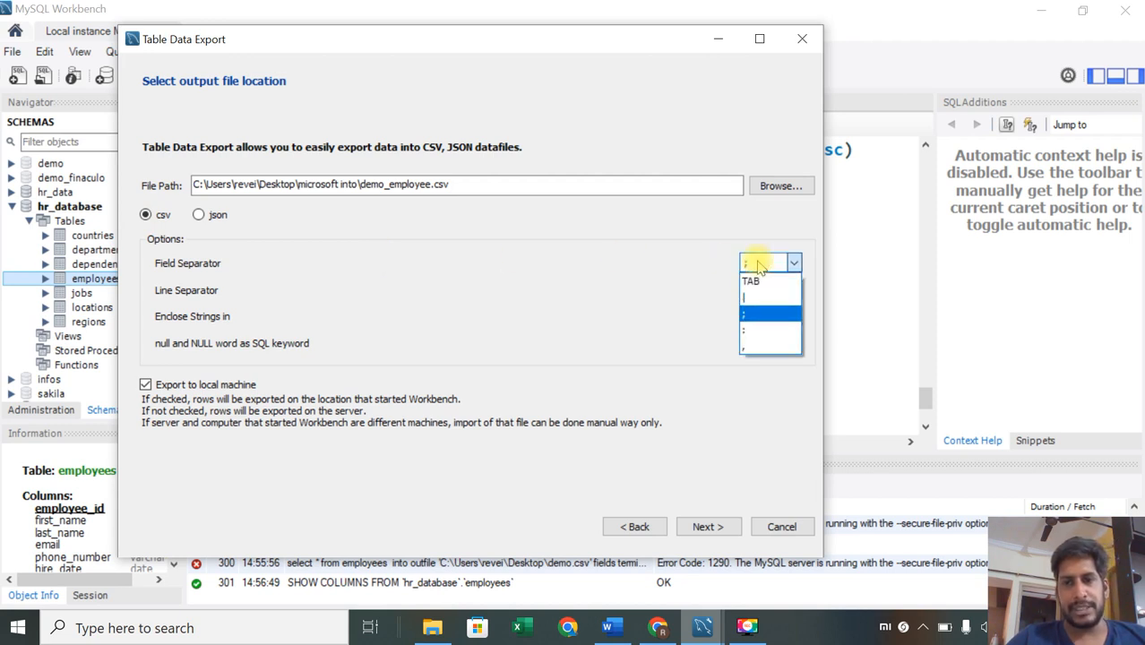
left_click(753, 348)
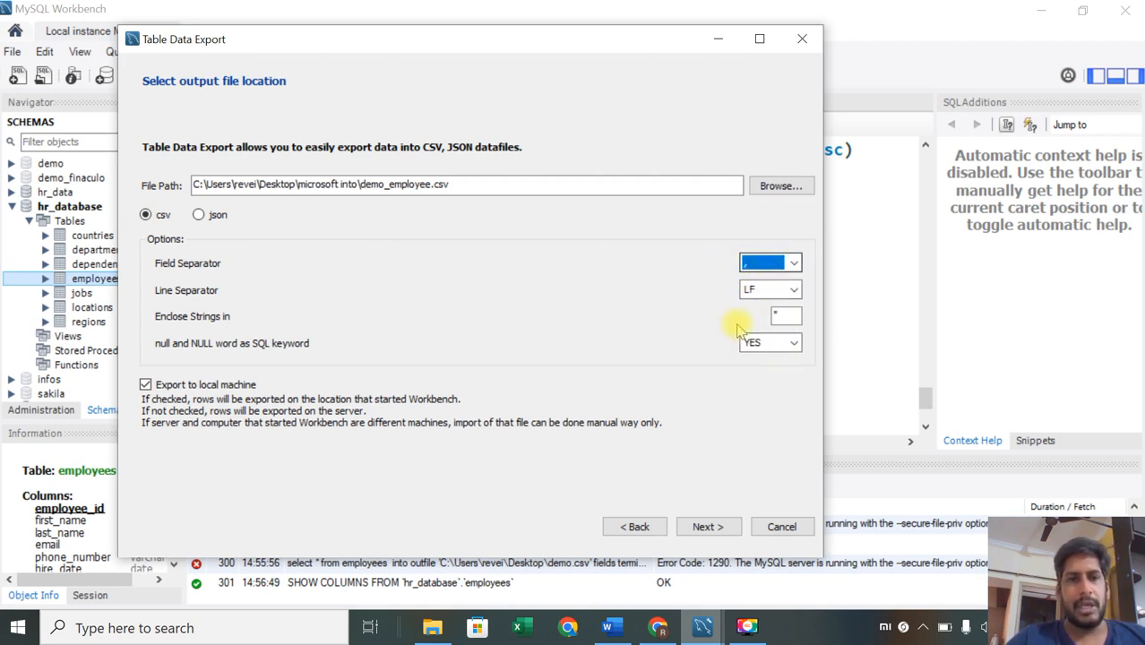
left_click(777, 292)
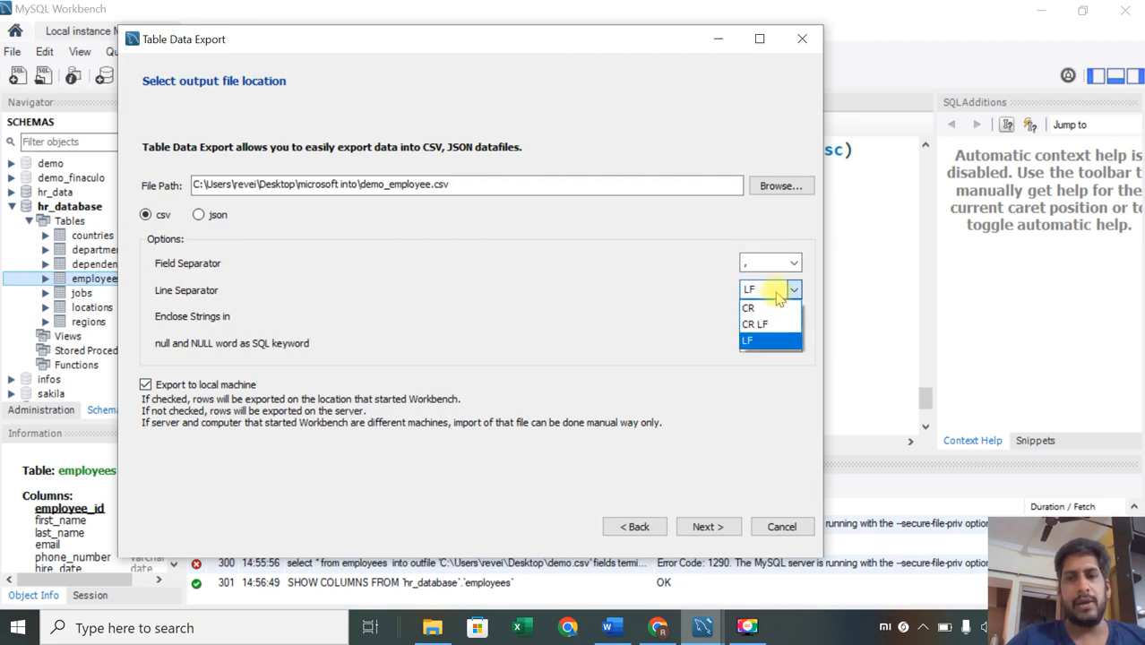
left_click(776, 291)
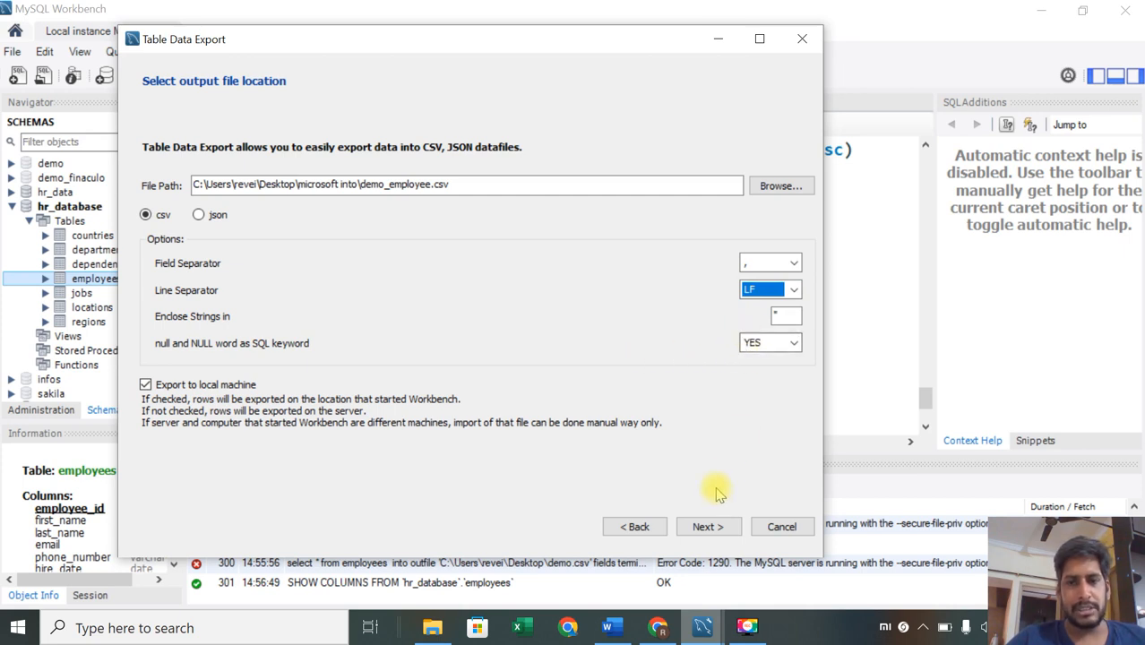
Step: Execute the employees table export and finish the wizard
left_click(706, 527)
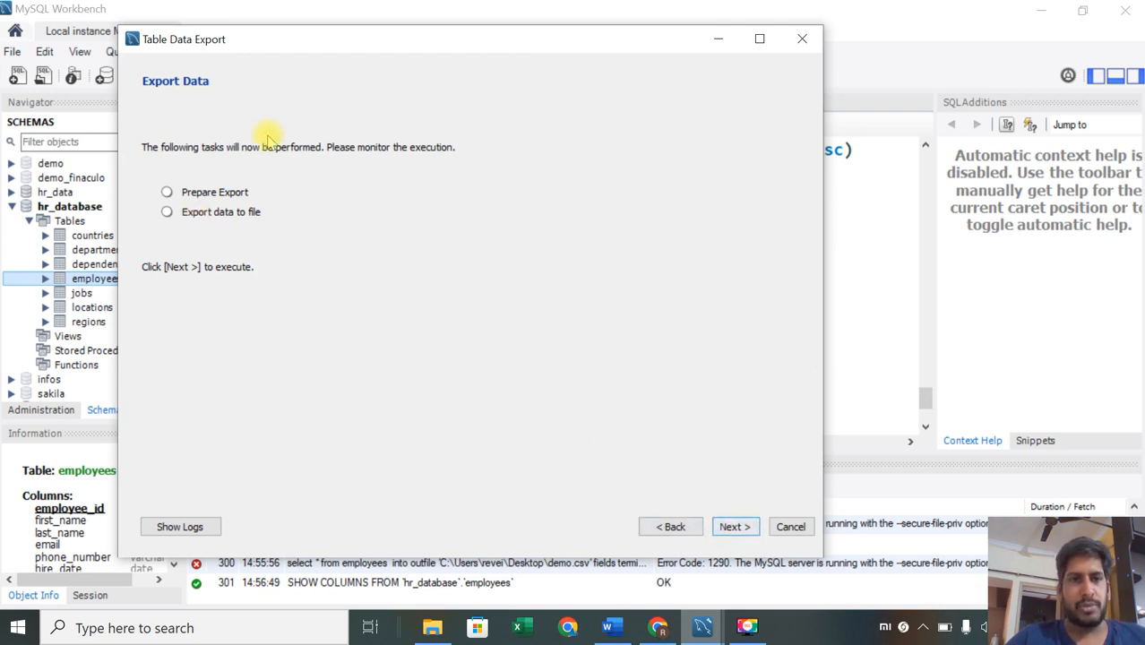
left_click(734, 528)
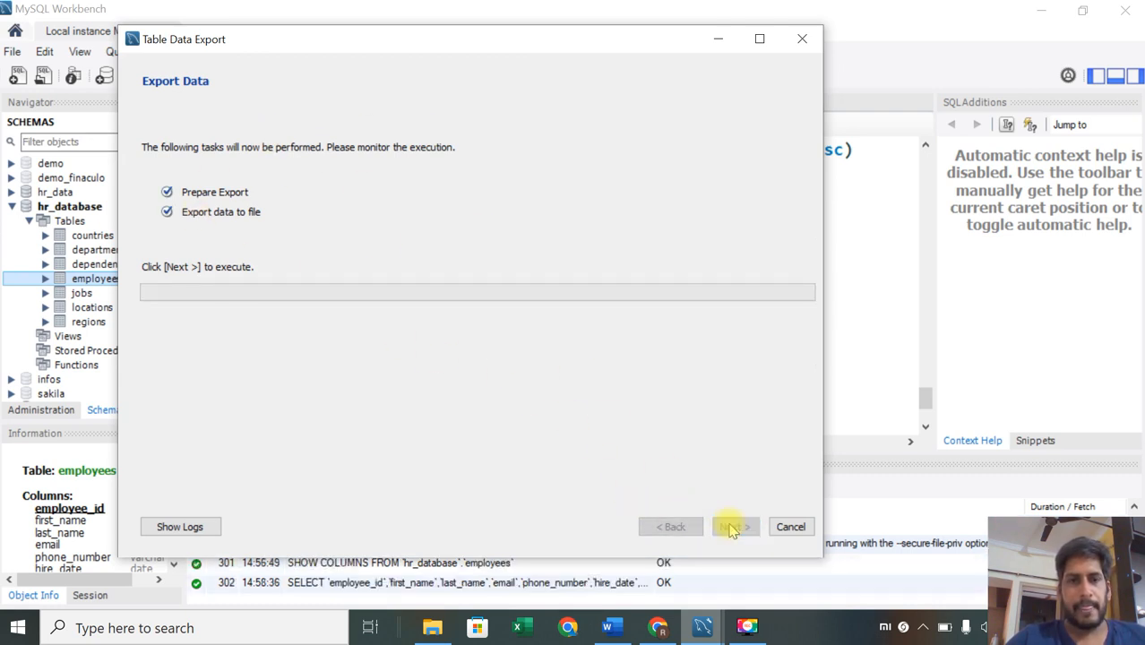
left_click(732, 527)
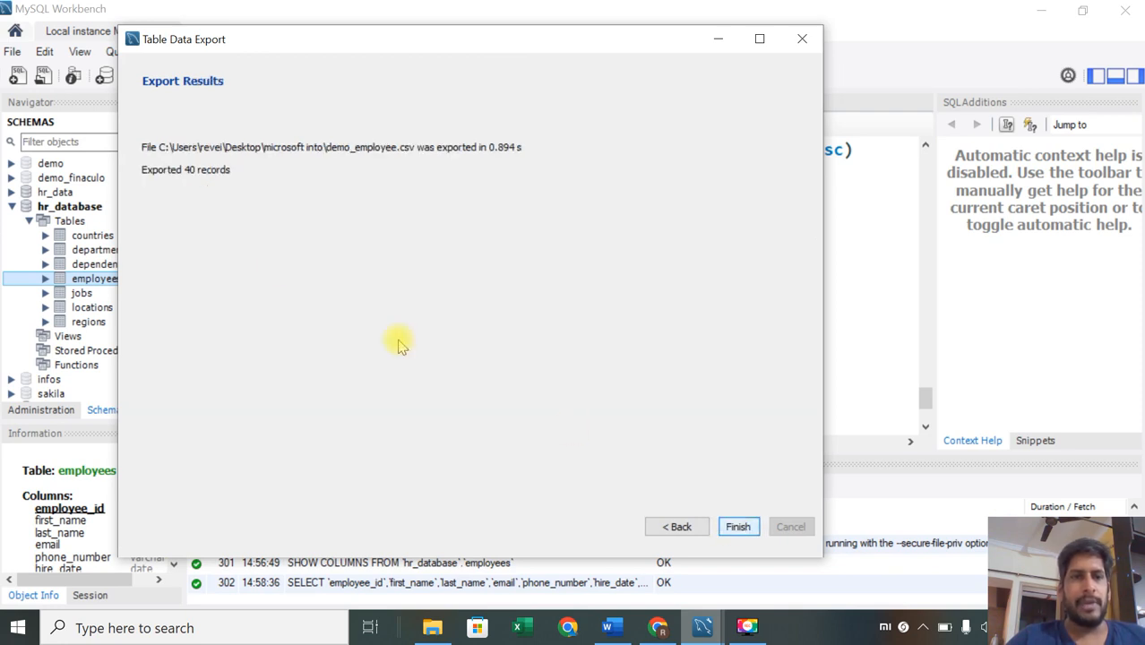
left_click(739, 527)
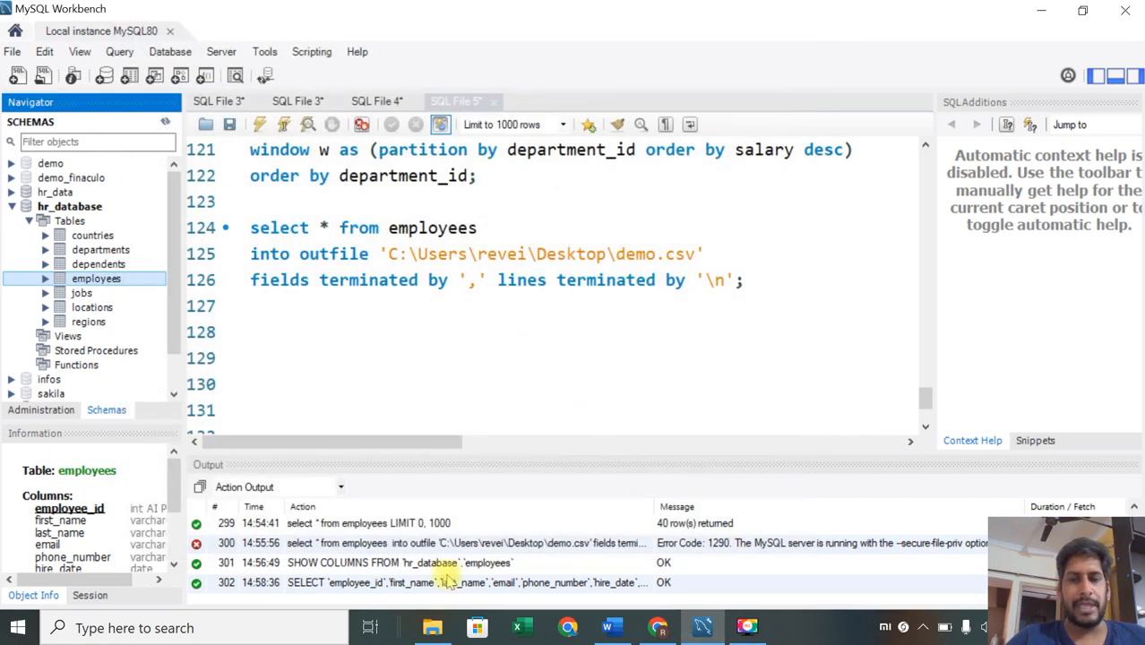
Step: Switch to File Explorer and open the exported demo_employee file from the microsoft into folder in Excel
left_click(432, 627)
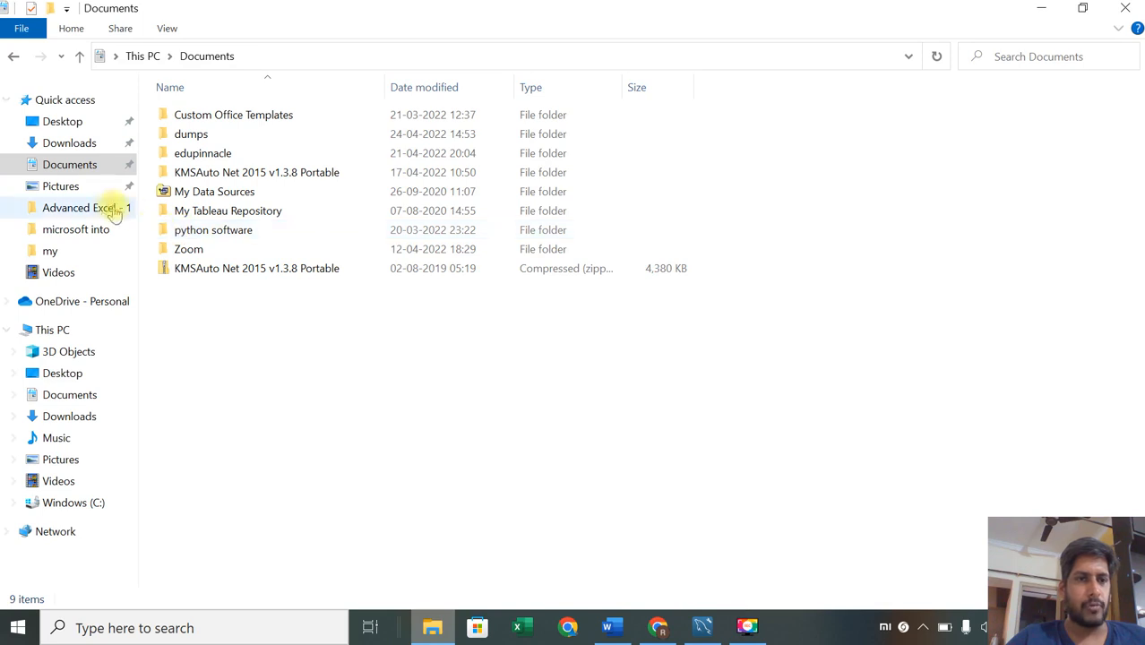
left_click(78, 230)
left_click(405, 171)
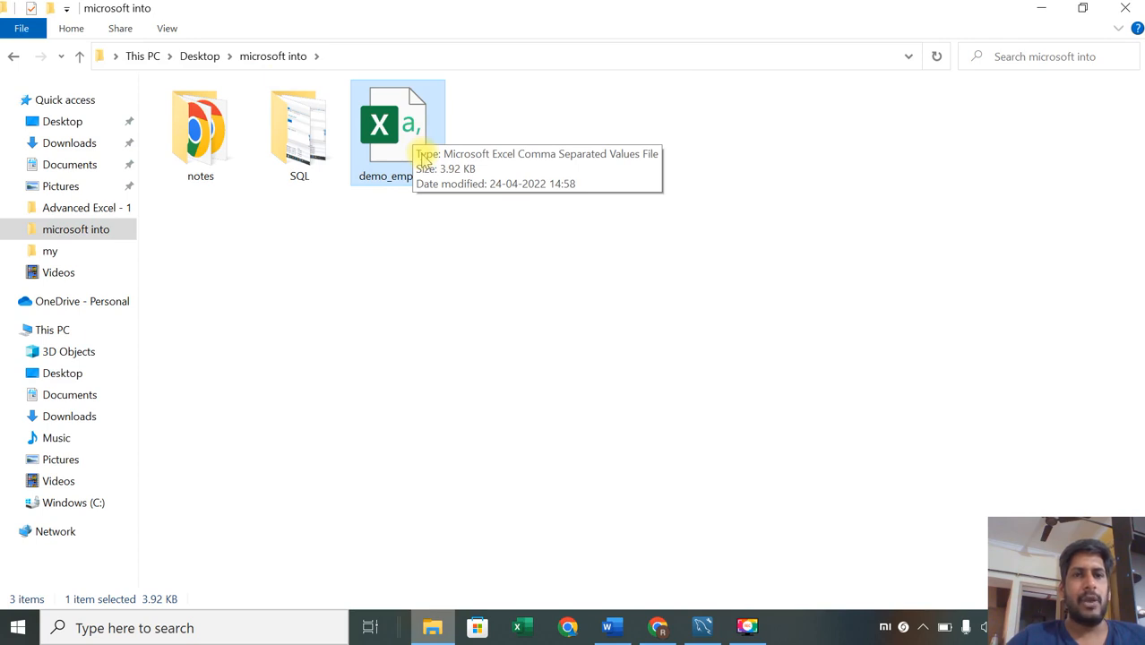
double_click(408, 154)
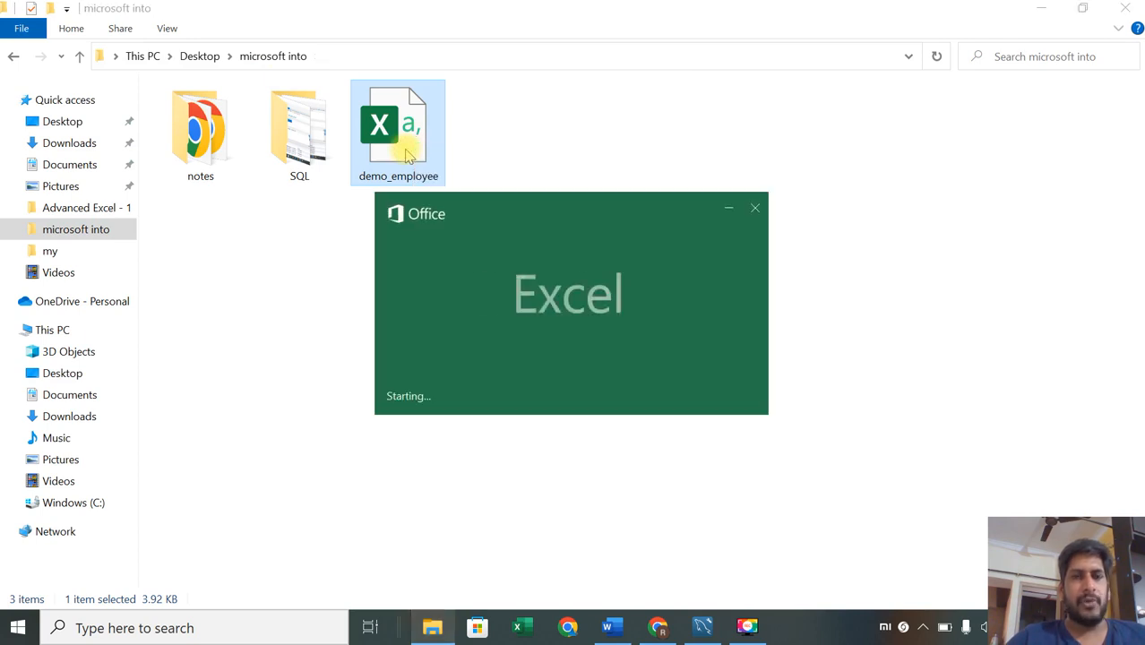
key("alt+Tab")
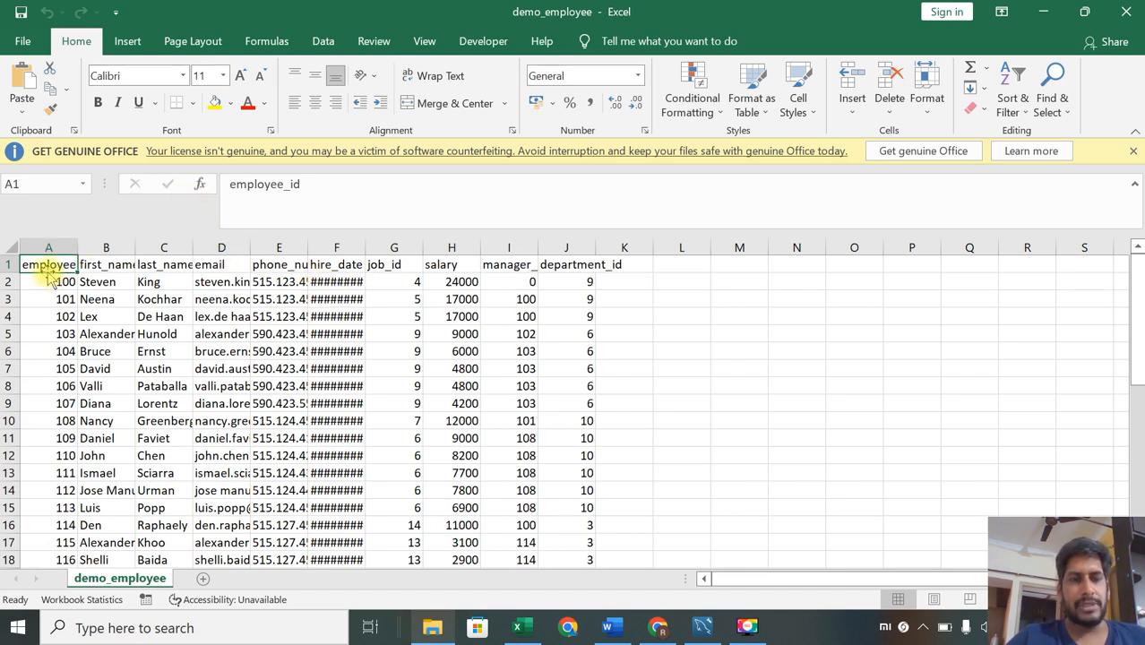
Step: Apply Text to Columns to cell A1 as delimited data with only the comma delimiter, and autofit the hire_date column
left_click(324, 42)
left_click(578, 98)
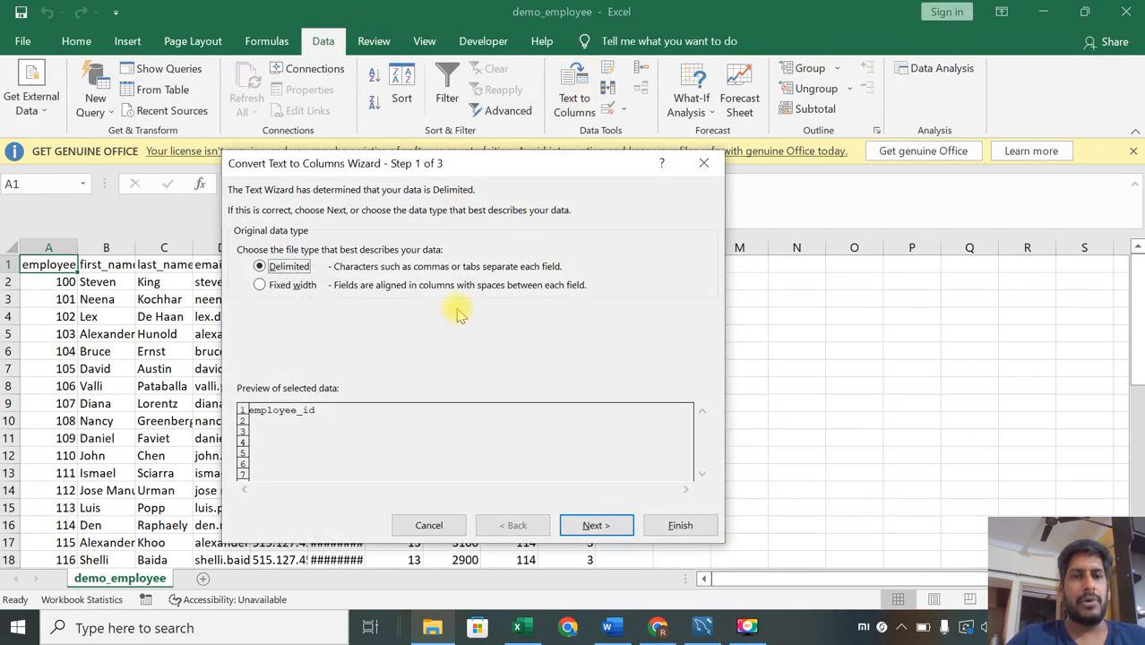
left_click(584, 526)
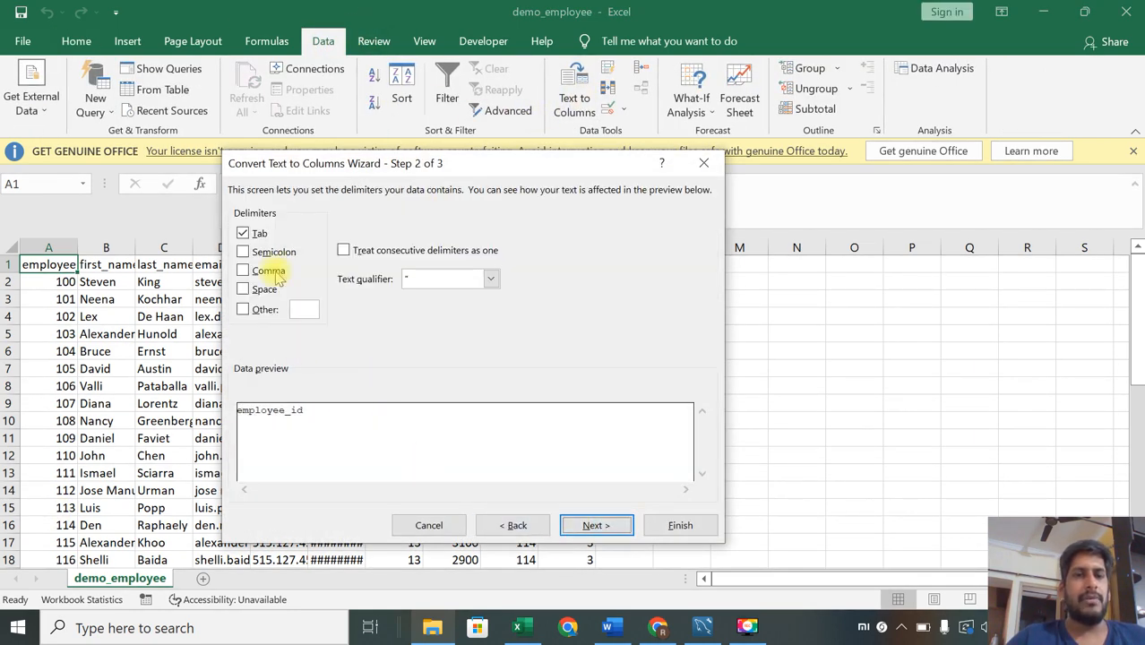
left_click(245, 270)
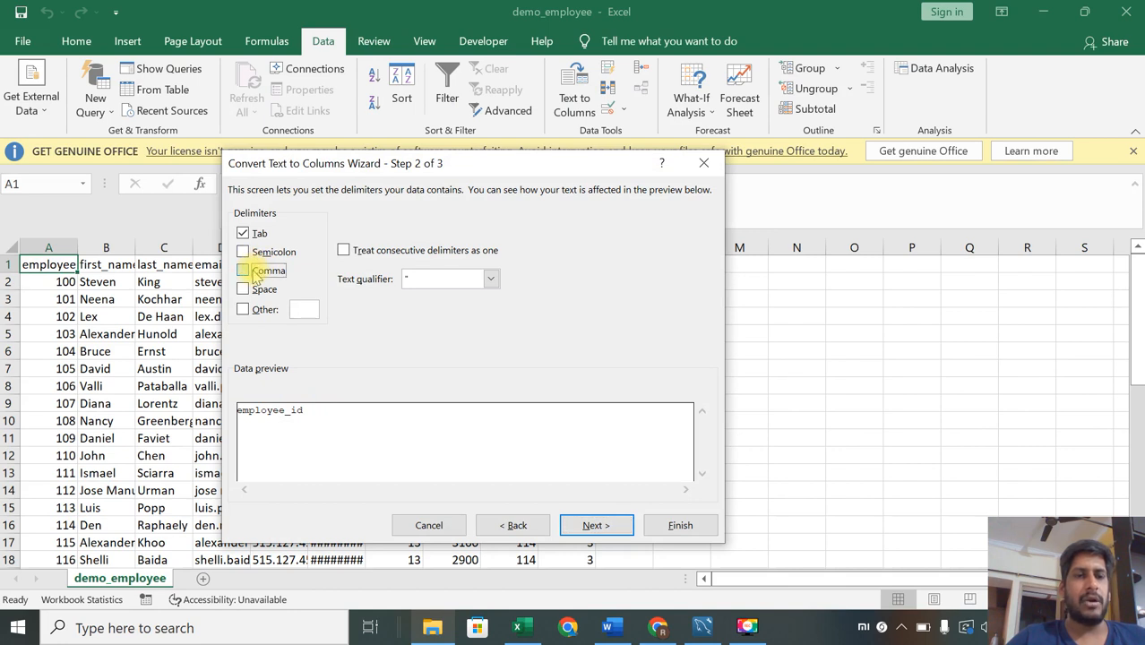
left_click(243, 234)
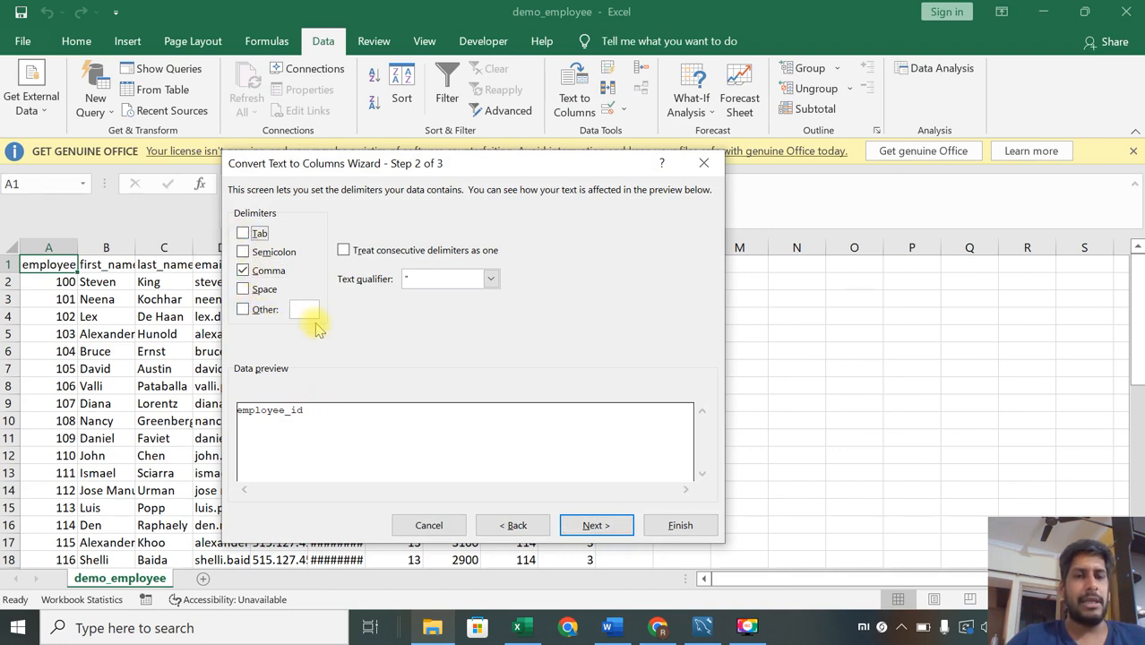
left_click(680, 525)
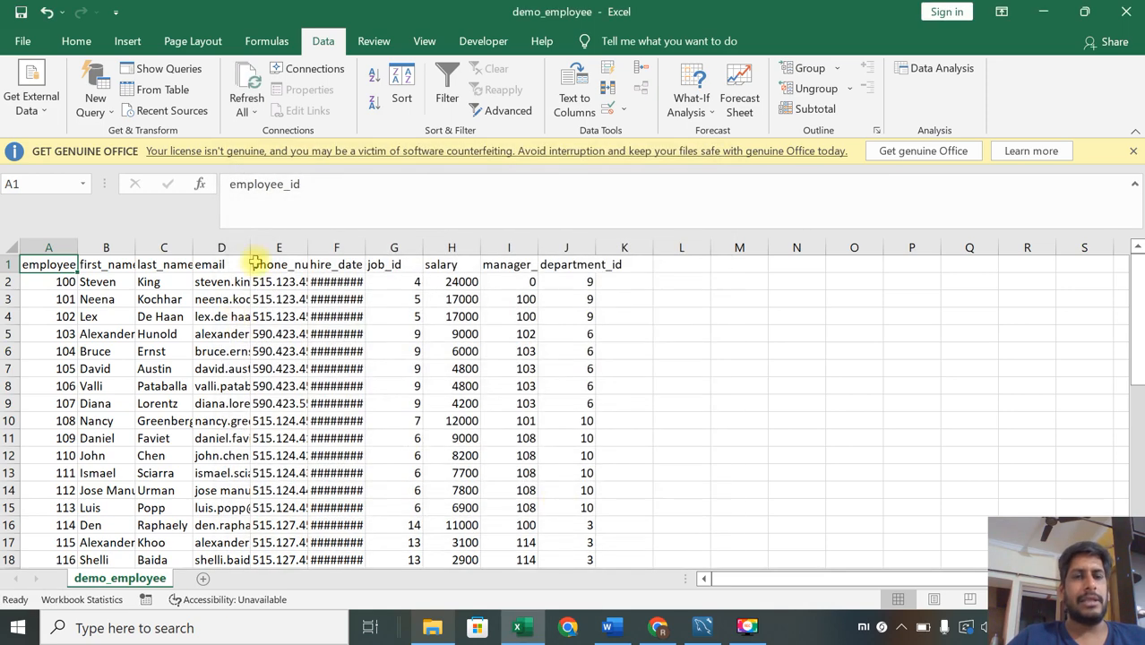
double_click(365, 247)
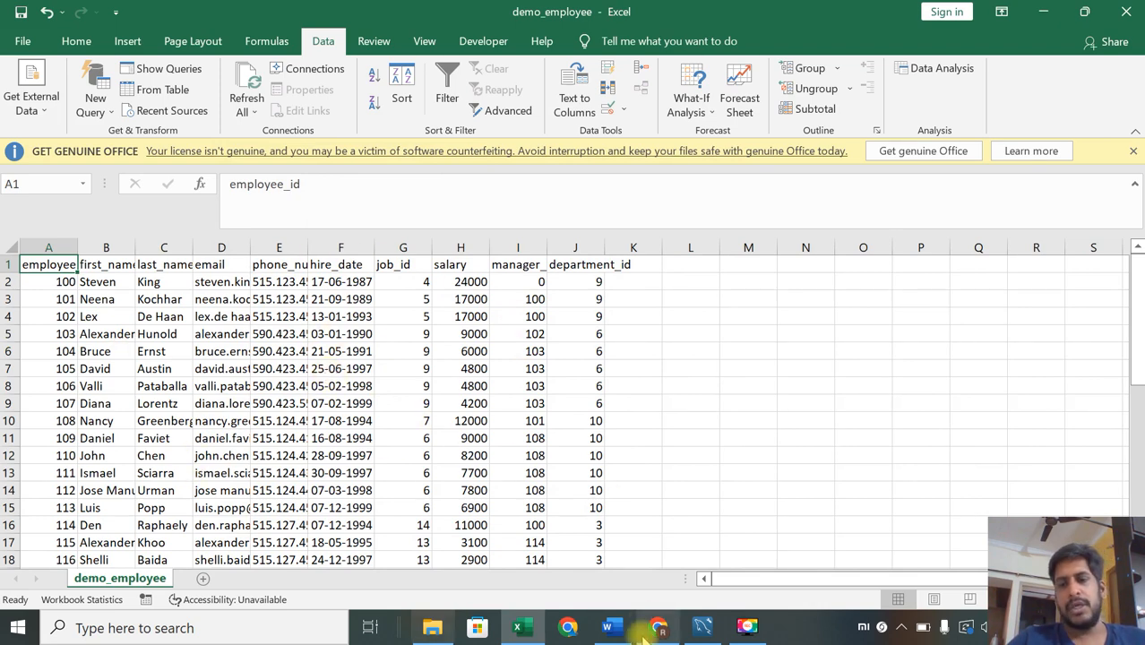
Step: Switch back to MySQL Workbench, look at the server's data export options, and return to the end of line 126
left_click(701, 628)
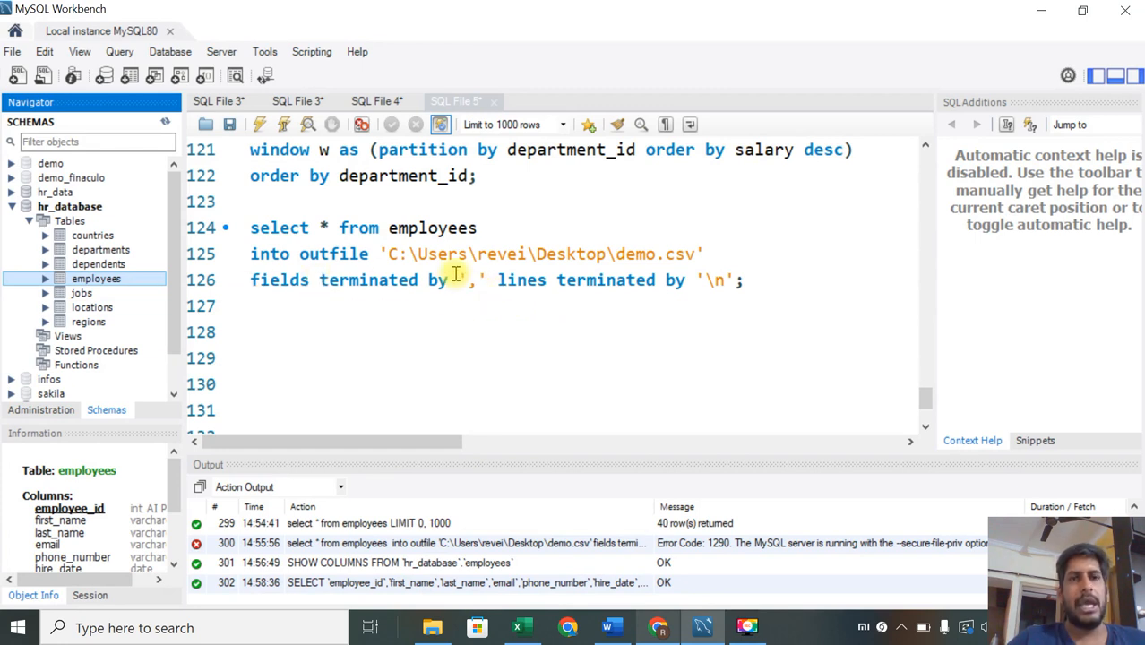
left_click(224, 52)
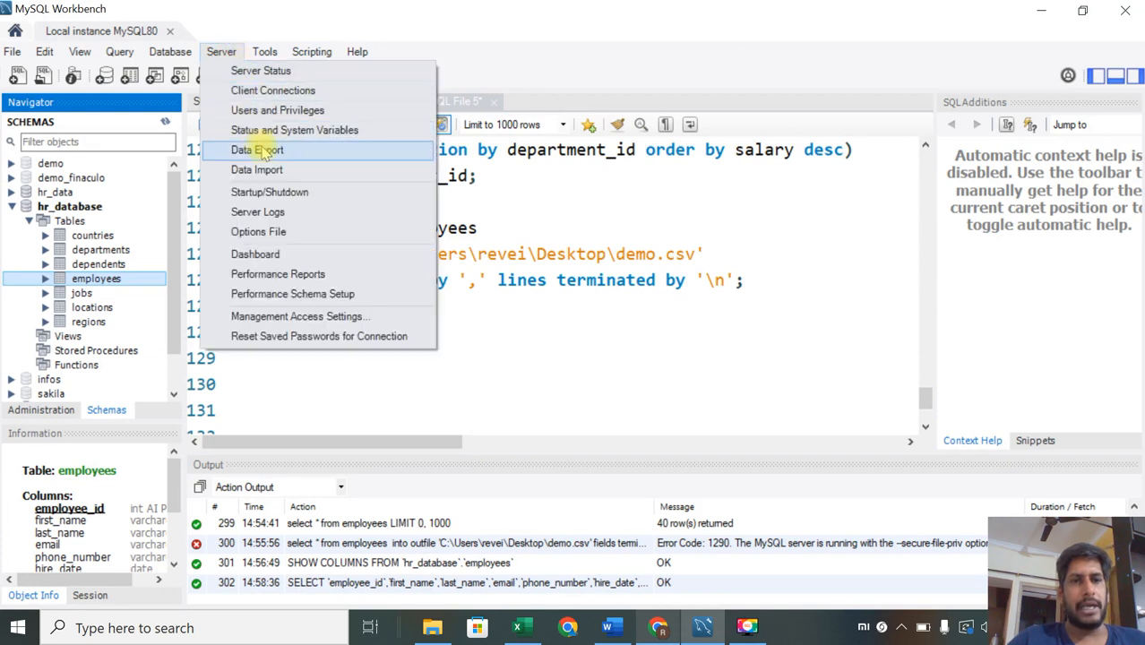
left_click(668, 280)
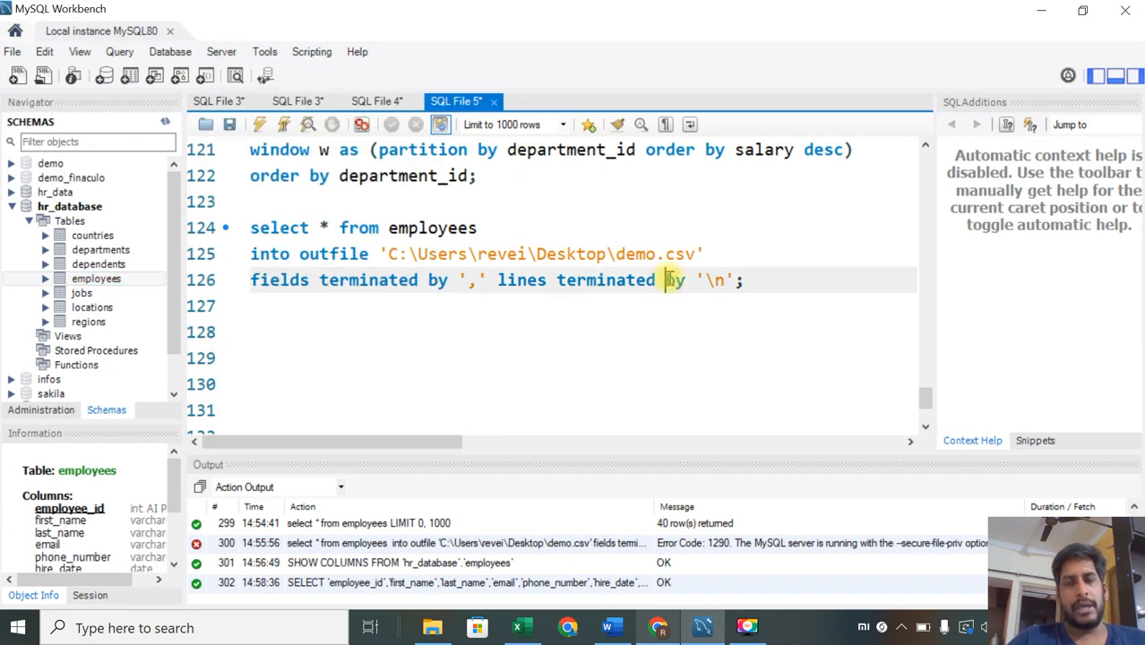
left_click(769, 288)
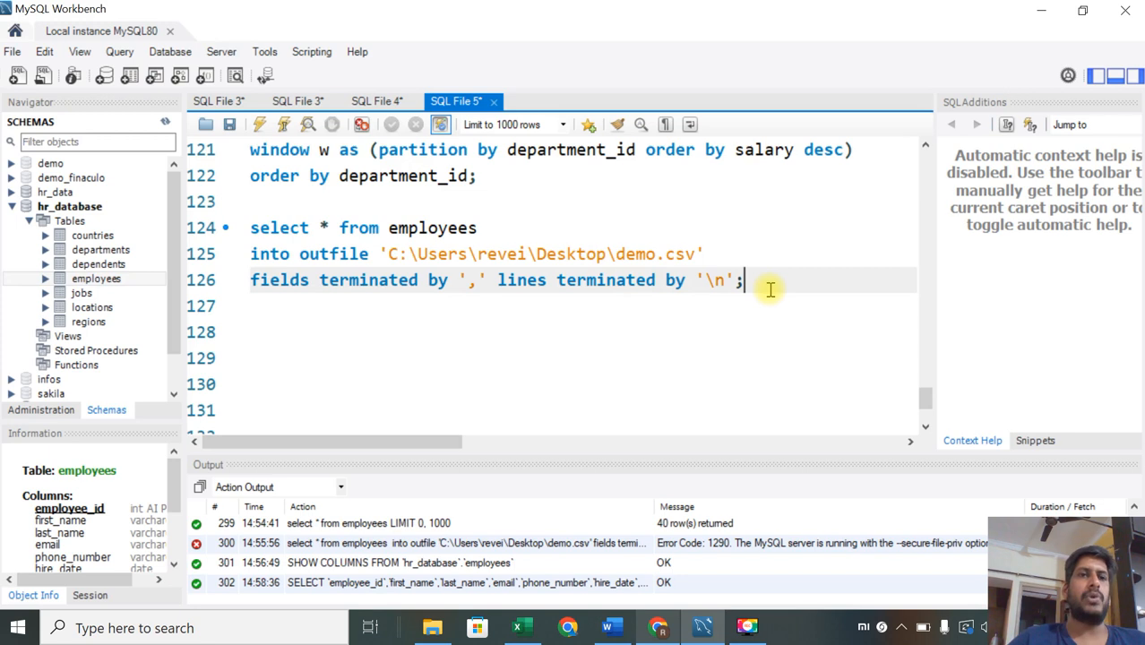